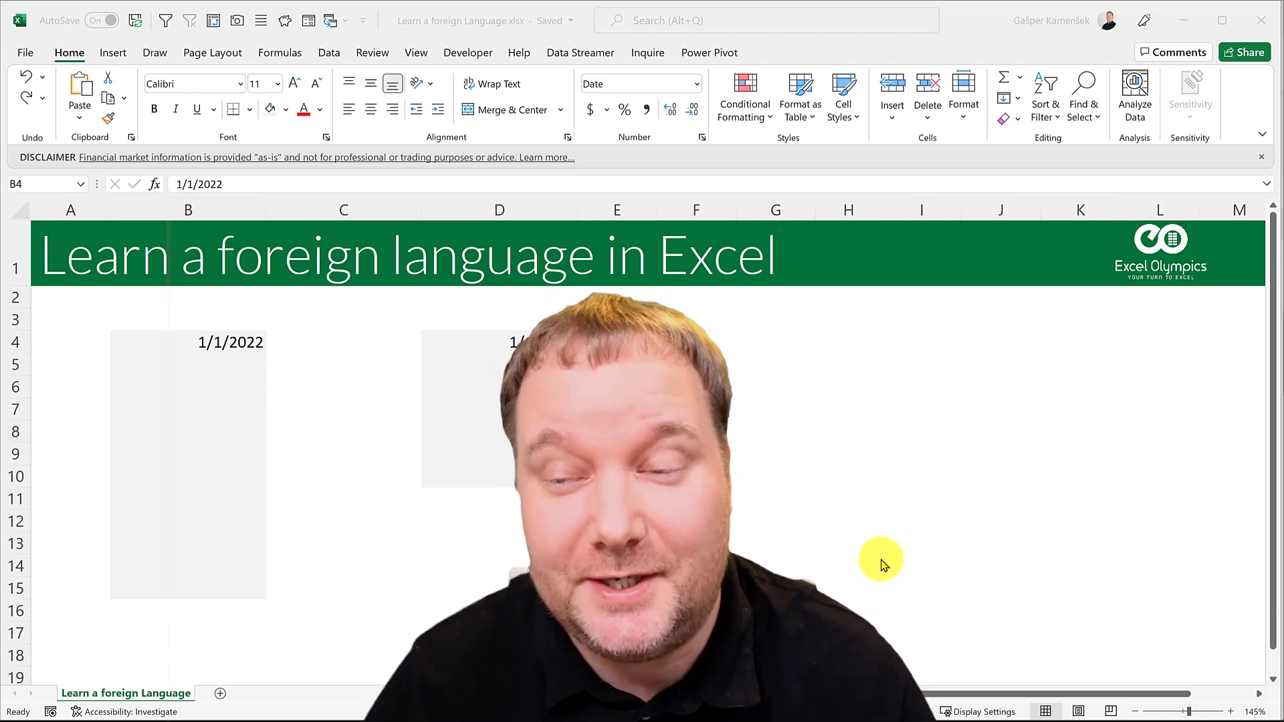
Fill B4:B15 with monthly dates starting from the 1/1/2022 date in B4.
left_click(214, 339)
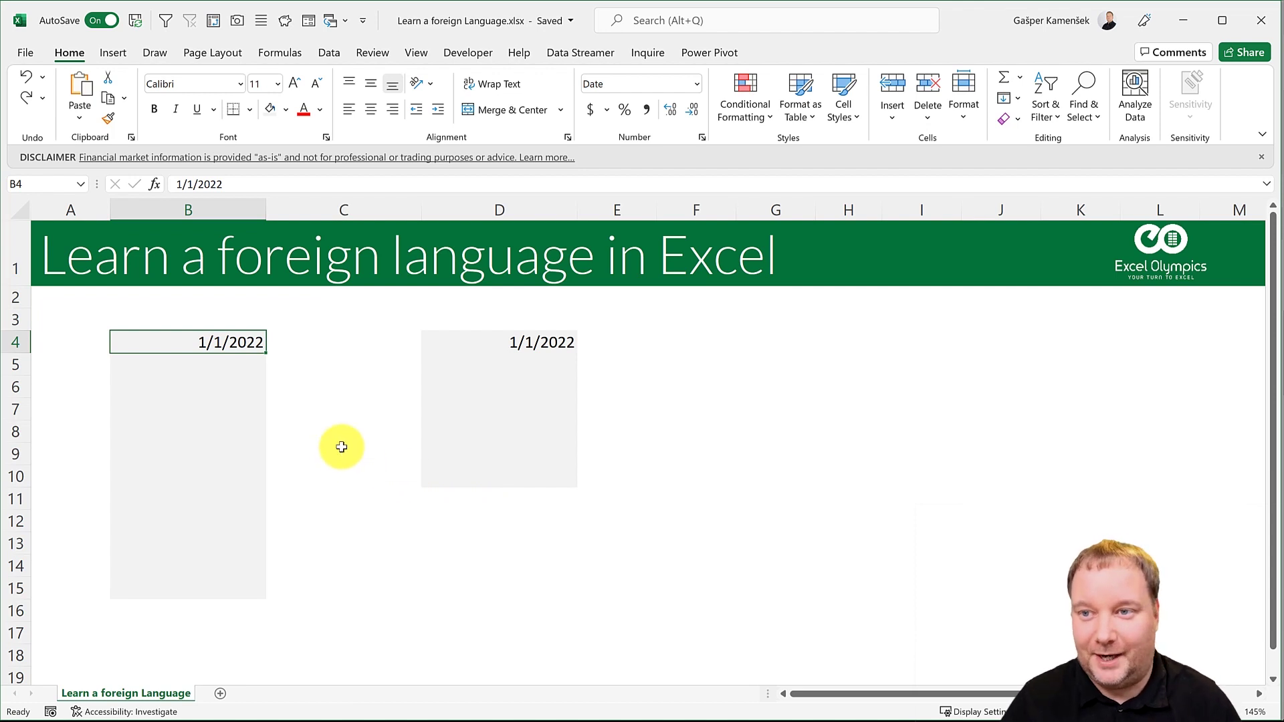
left_click_drag(265, 352, 261, 603)
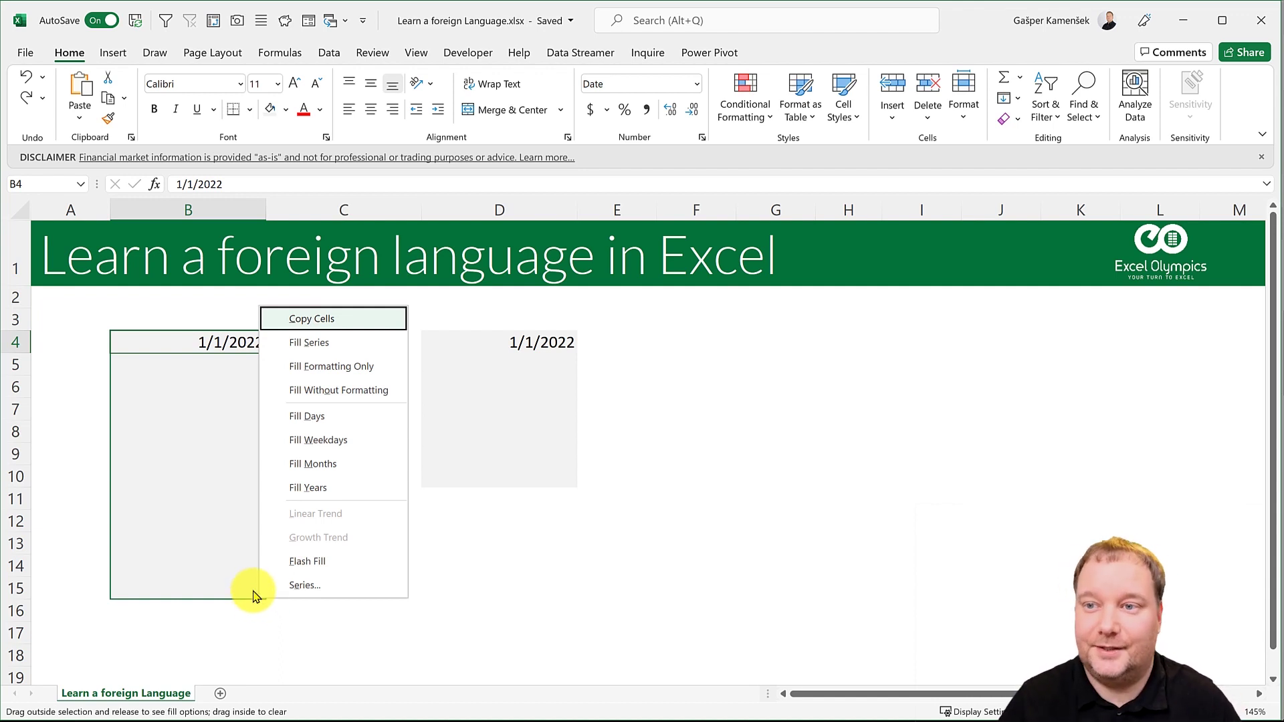
left_click(330, 463)
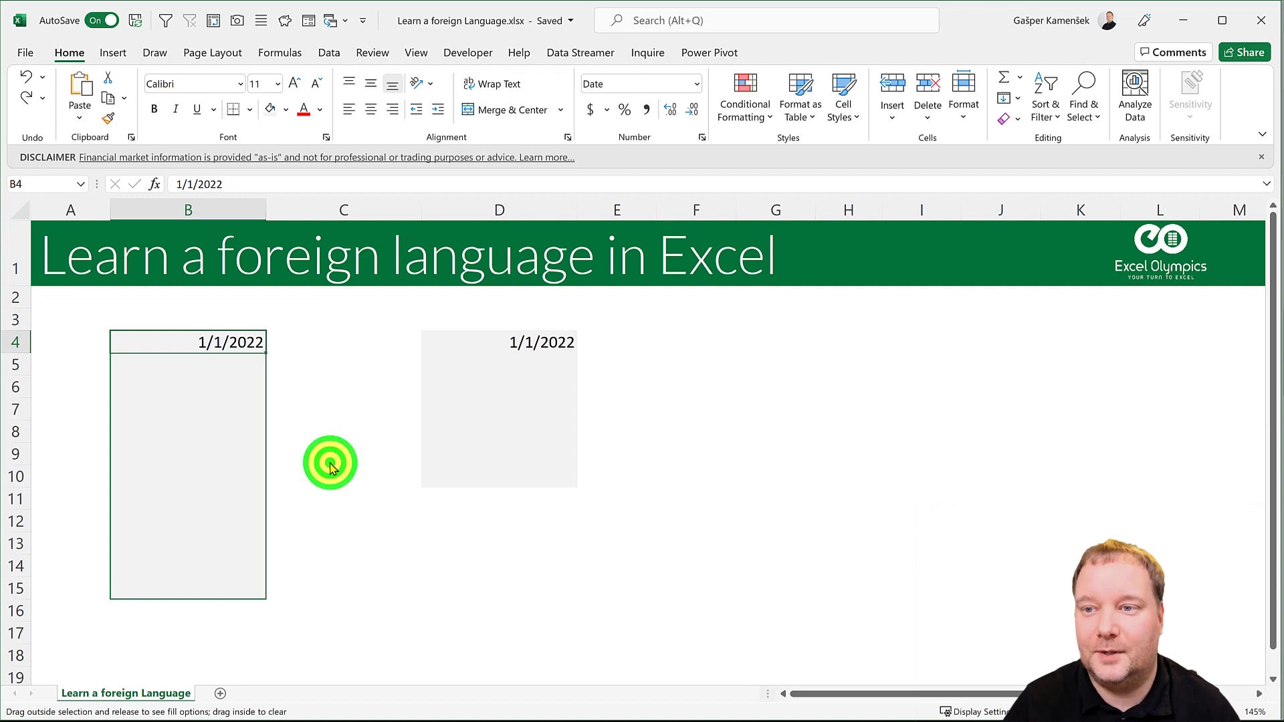
Fill D4:D10 with consecutive days starting from the 1/1/2022 date in D4.
left_click(542, 346)
left_click_drag(576, 353, 566, 498)
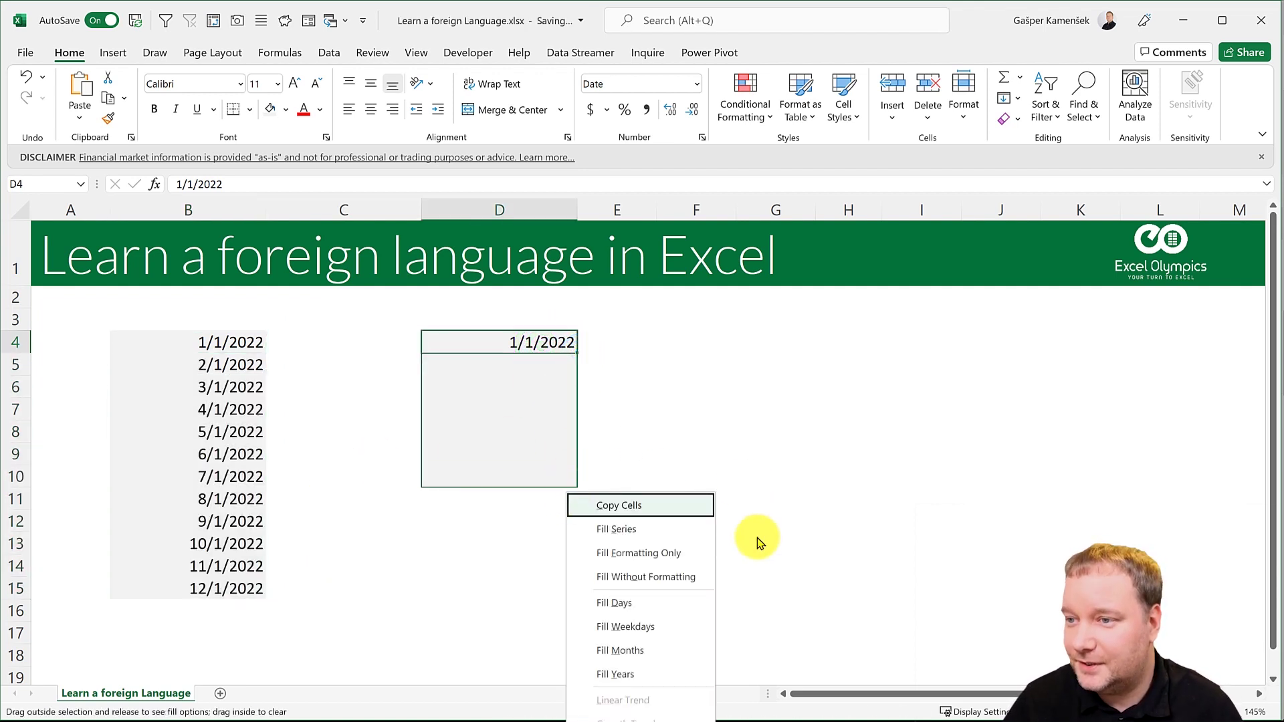
left_click(653, 604)
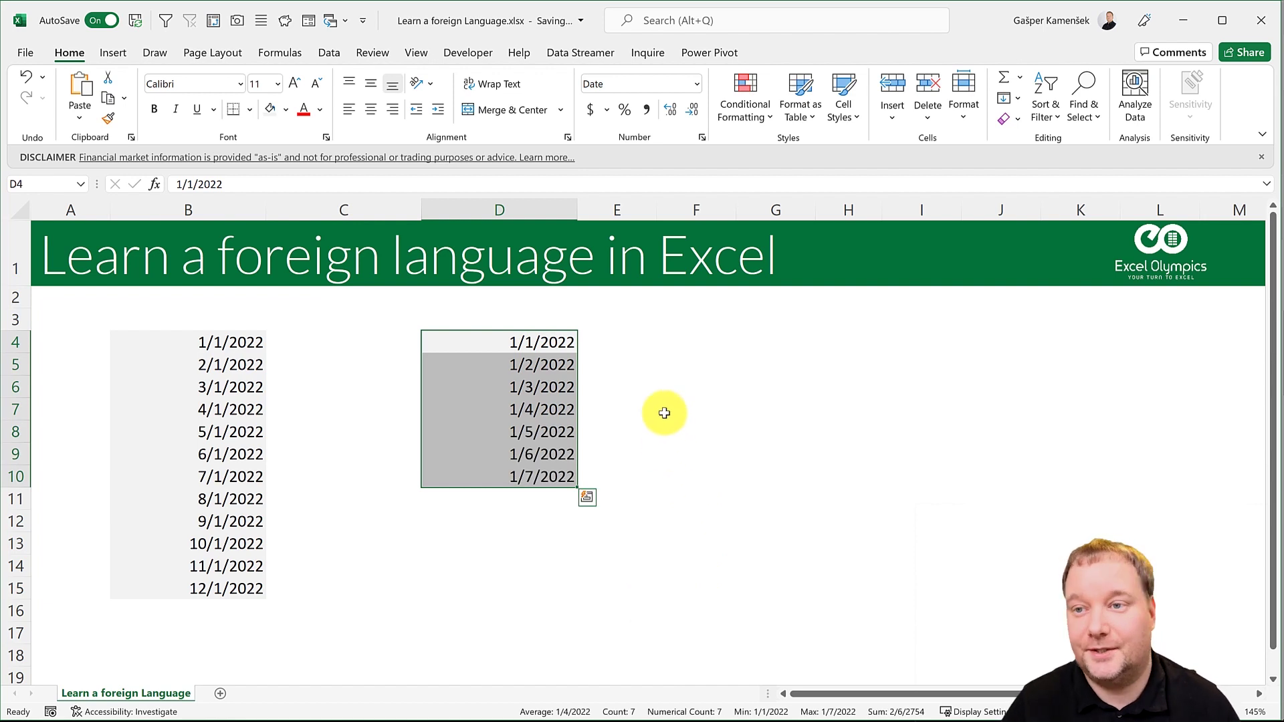
Bring up the custom number format settings for the dates in B4:B15.
left_click(216, 345)
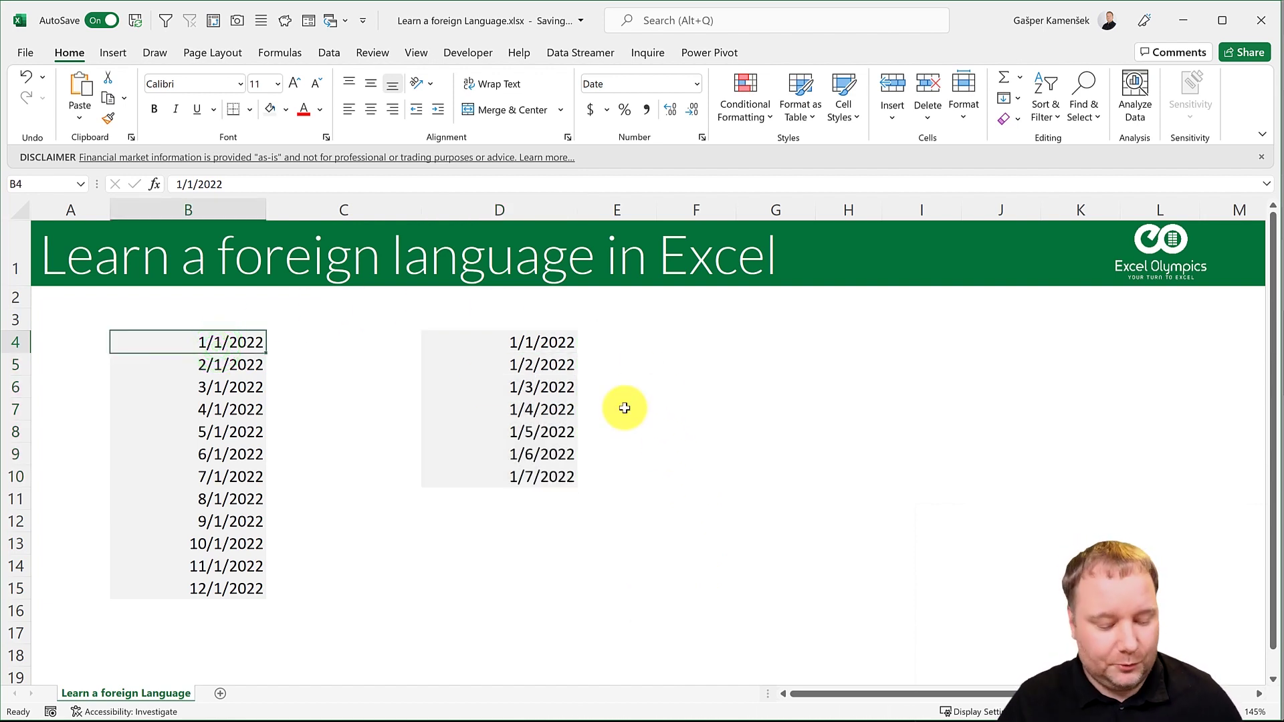
key("ctrl+shift+Down")
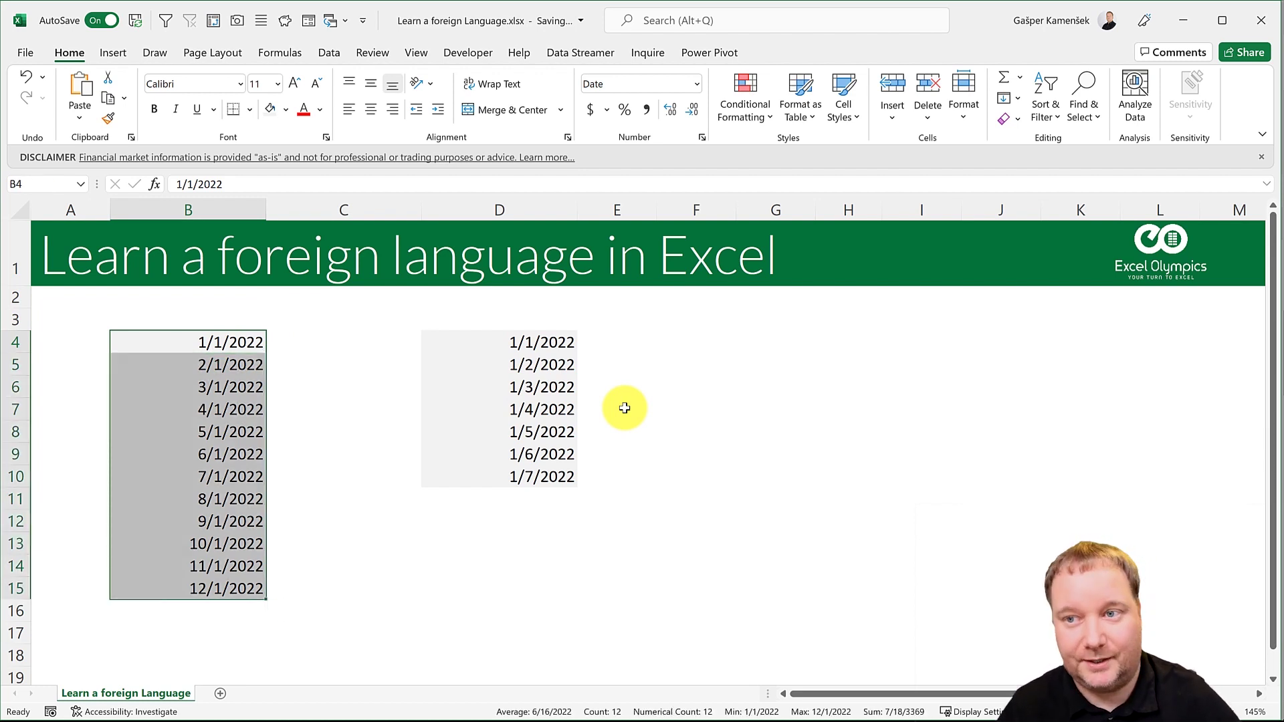
key("ctrl+1")
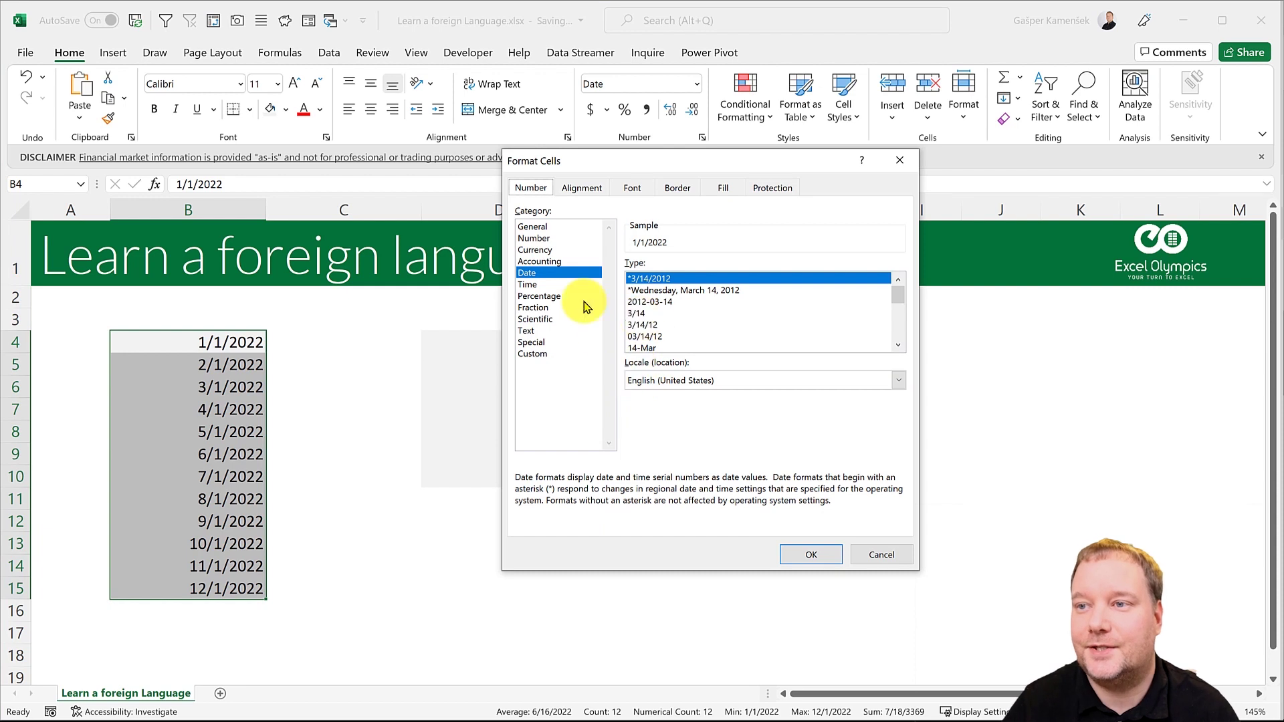
left_click(534, 355)
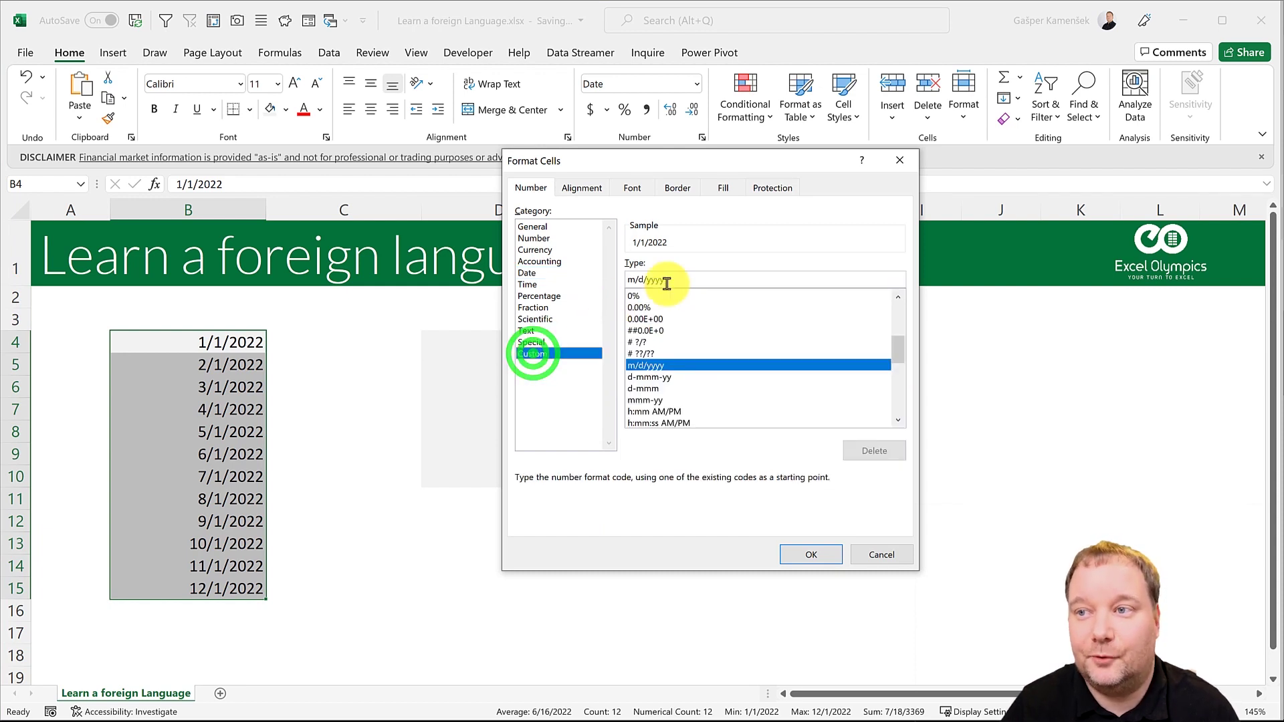
Try the custom format code dddd on the selected dates and check its sample.
left_click(688, 279)
left_click_drag(689, 279, 596, 279)
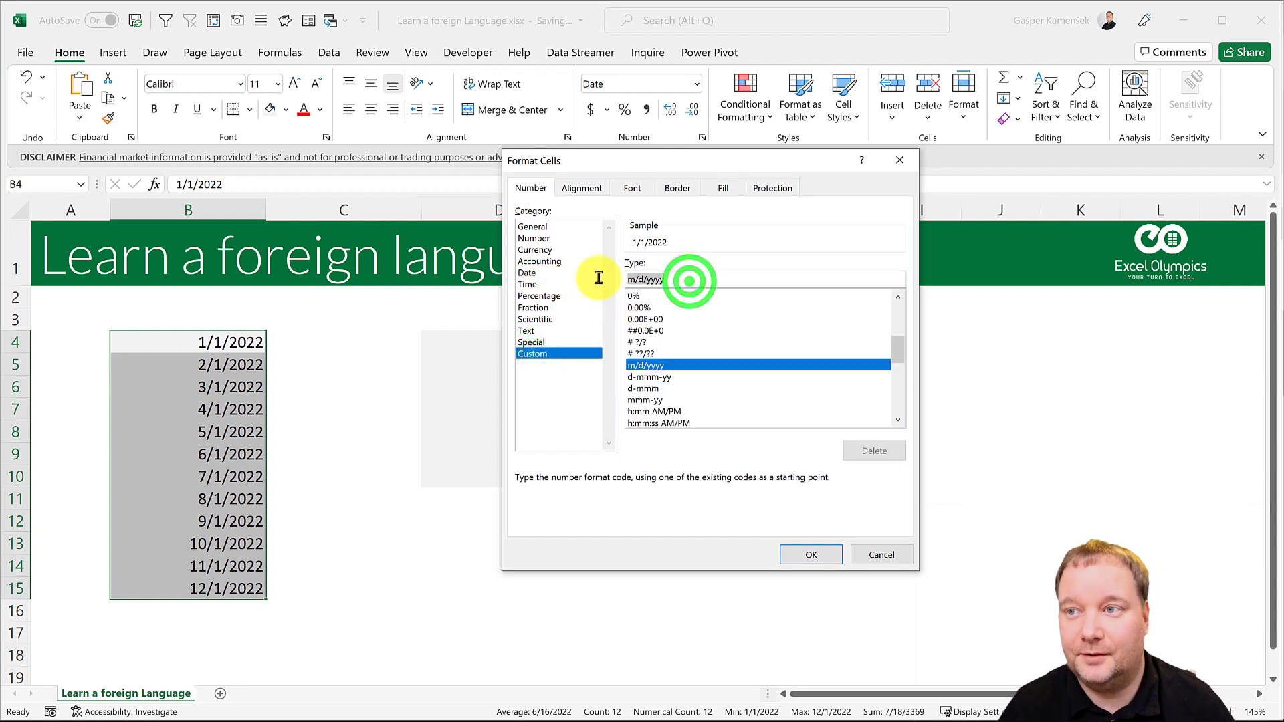
type("dddd")
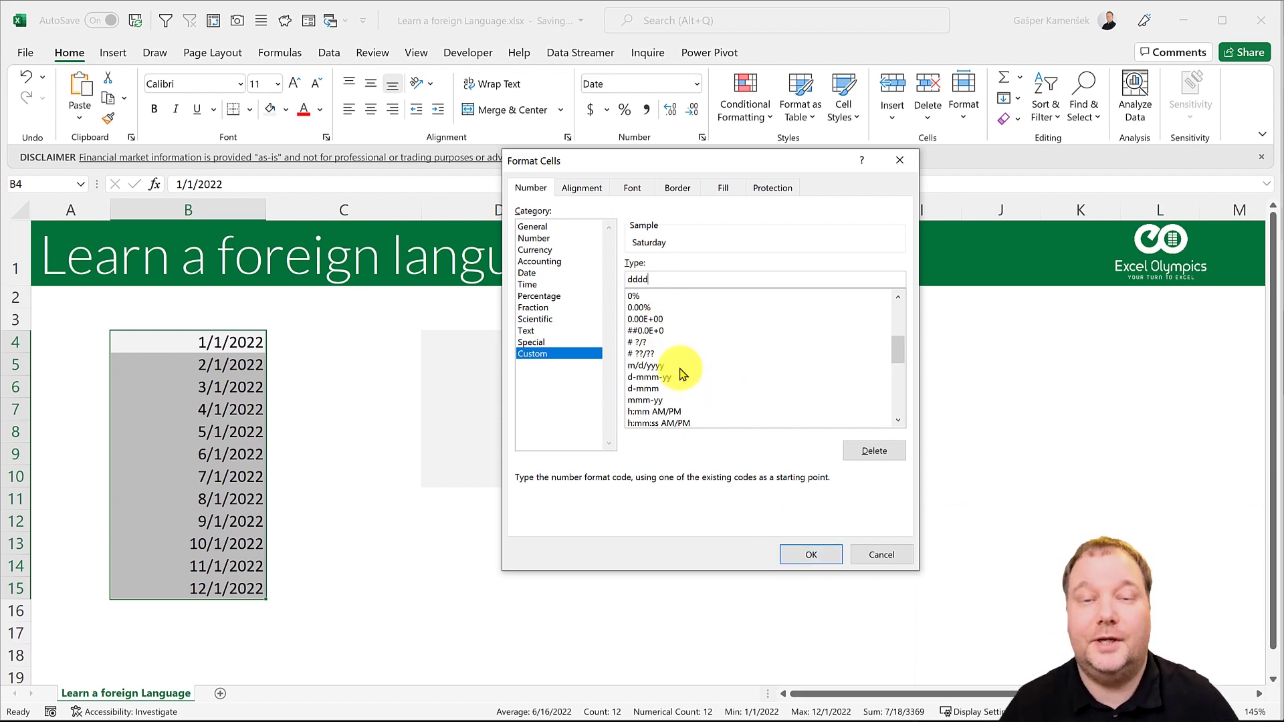
left_click(695, 286)
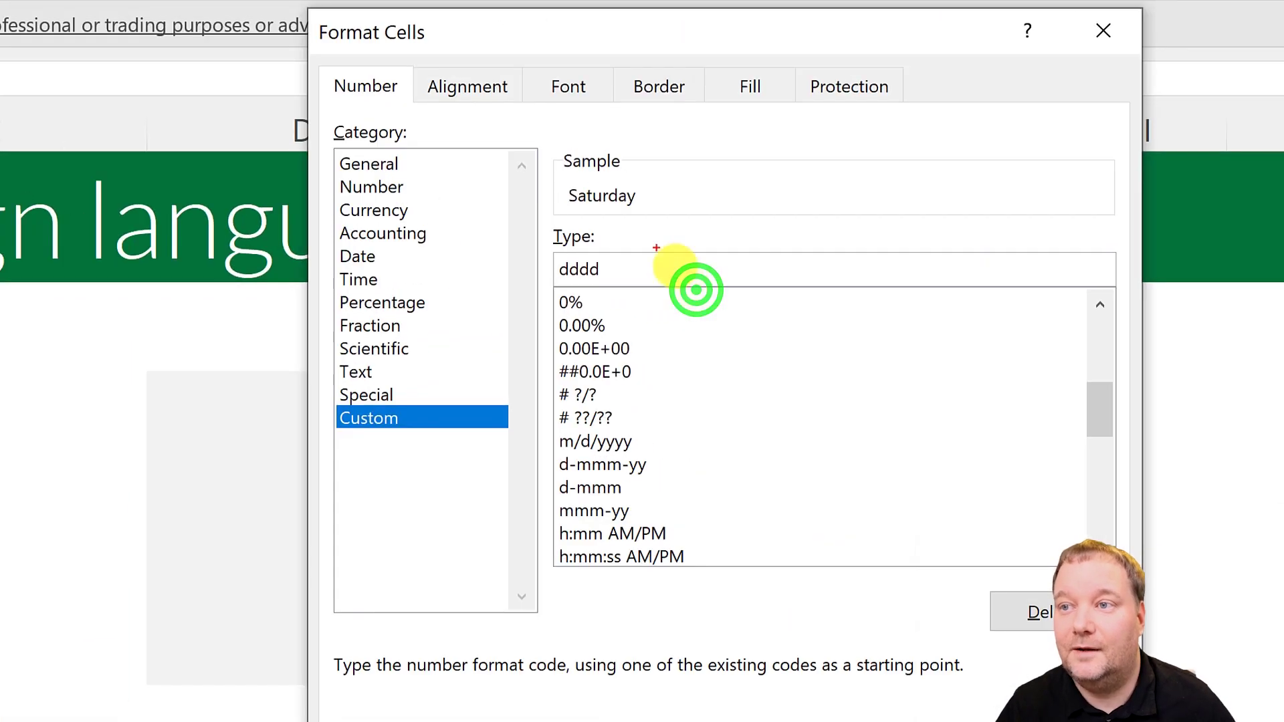
left_click_drag(640, 212, 792, 390)
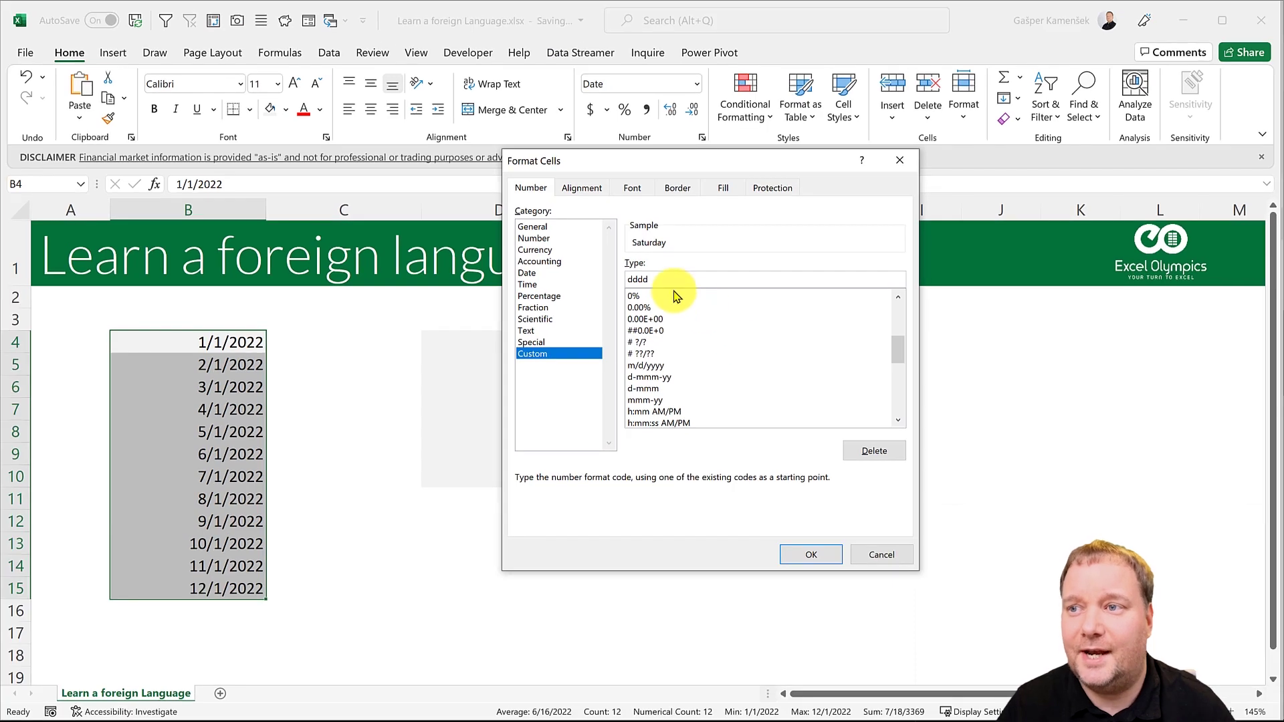
Set the custom format code to mmmm and apply it to B4:B15.
left_click(642, 265)
type("mmmm")
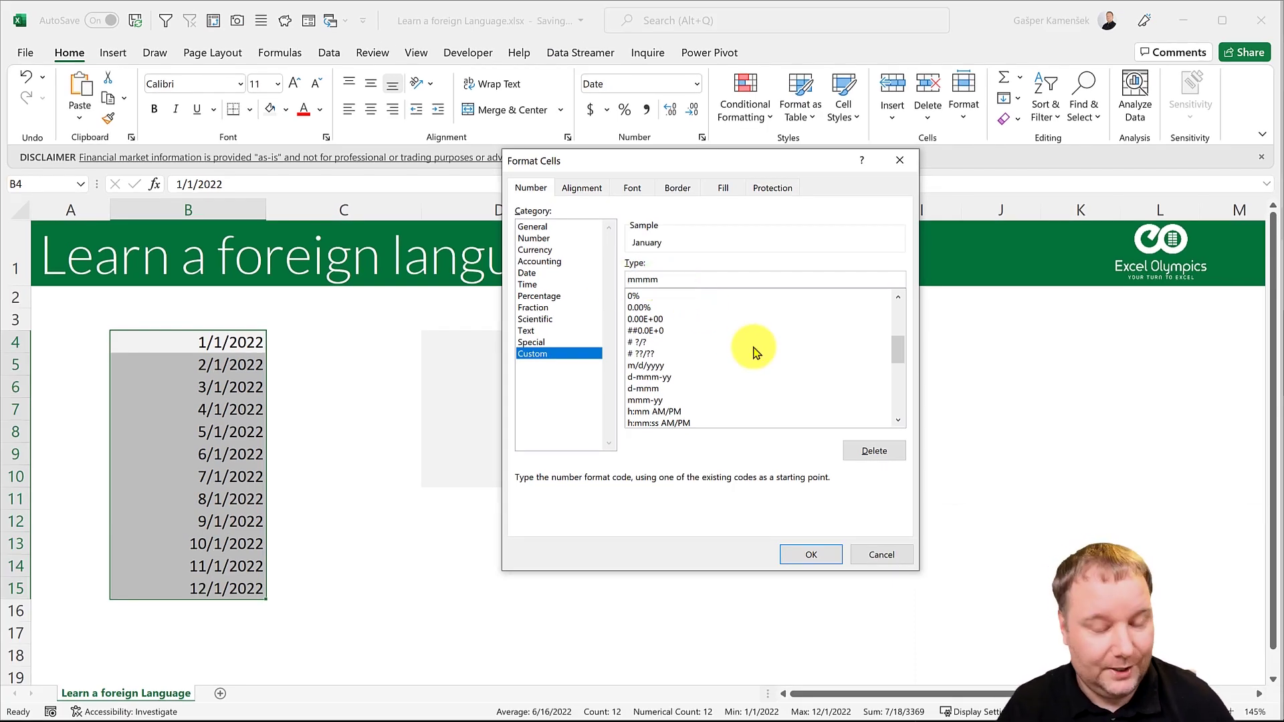
left_click(805, 549)
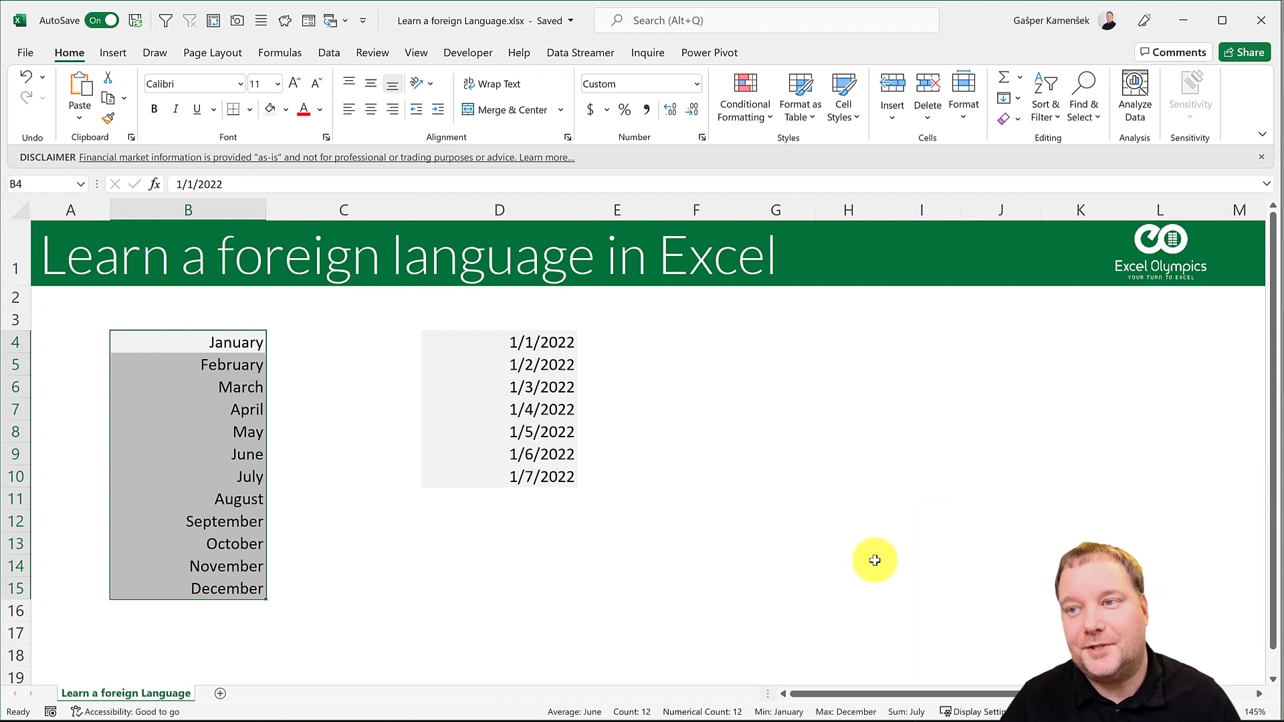
Enter the text LCID in cell D13.
left_click(503, 546)
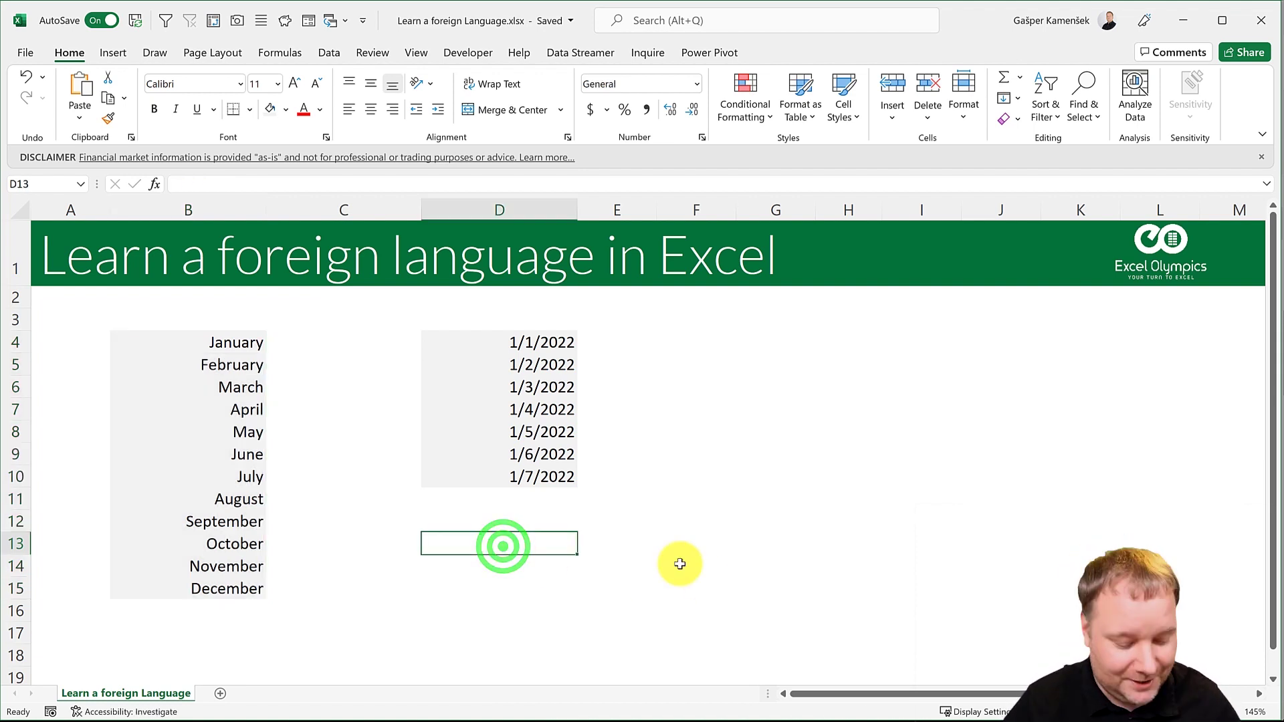
type("LCID")
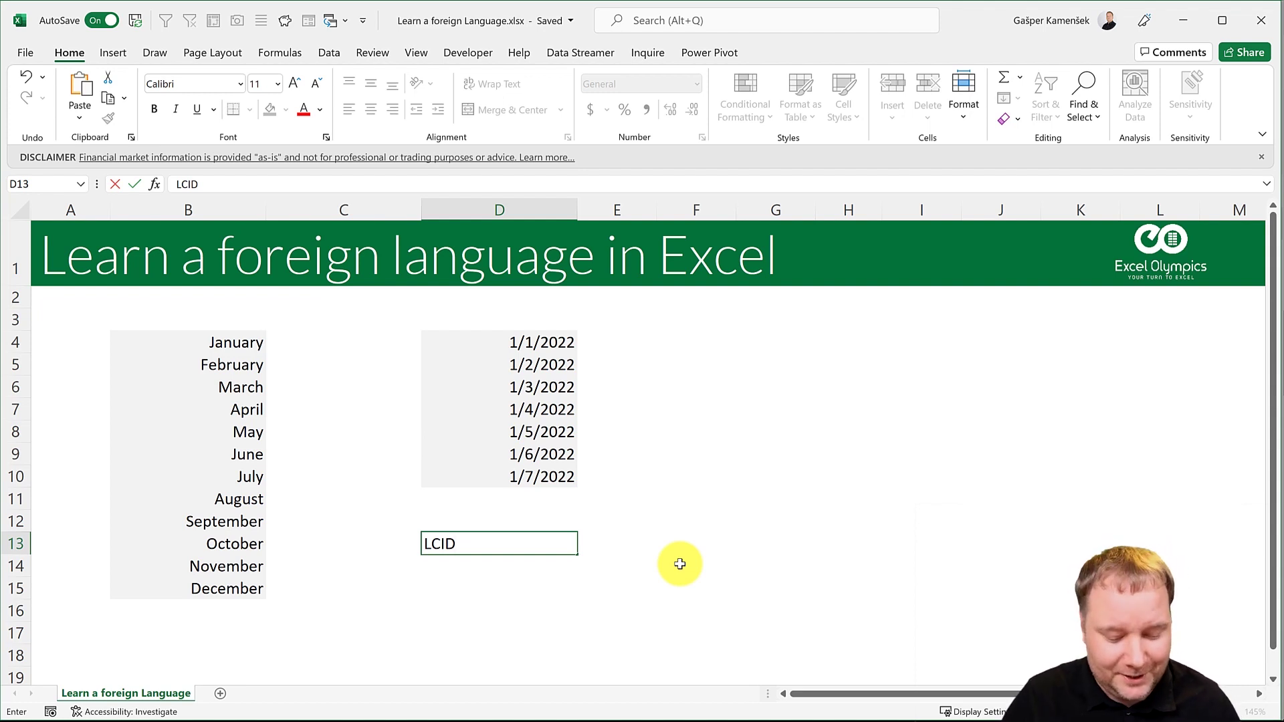
key("Return")
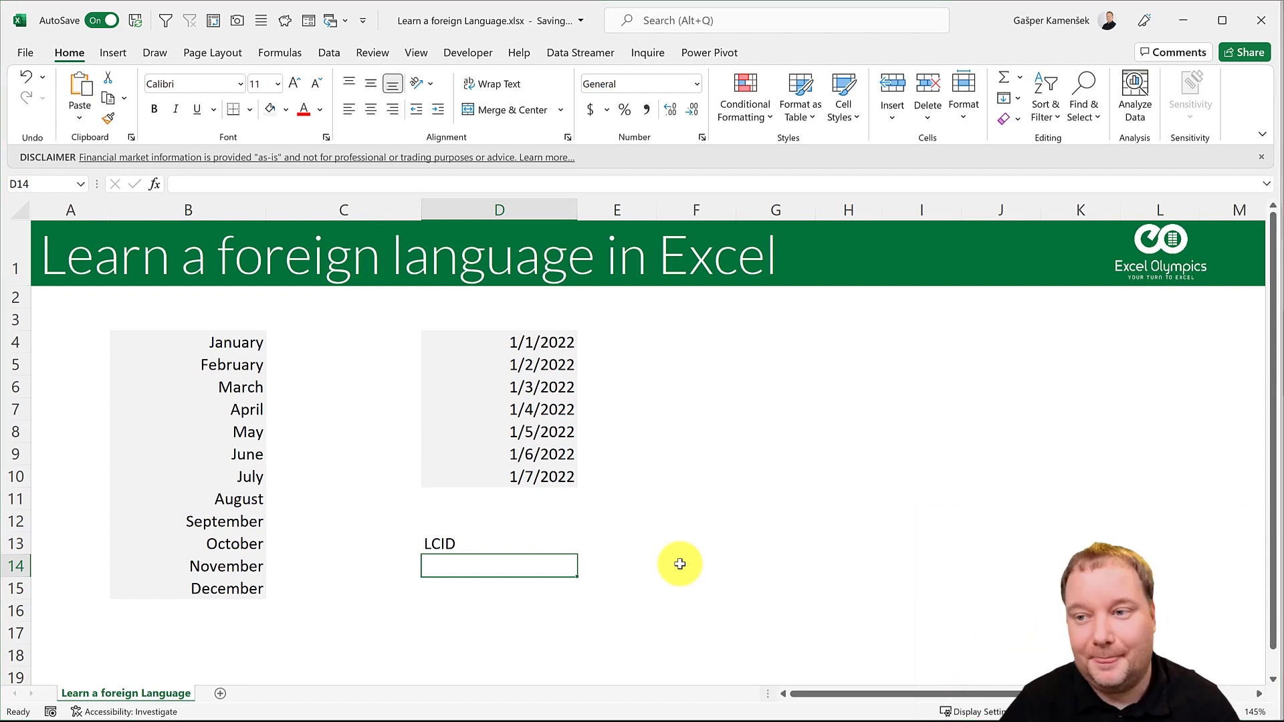
Switch to Chrome and look over the Windows Language Code Identifier (LCID) Reference page and the downloaded [MS-LCID]-210407 PDF.
key("super+Tab")
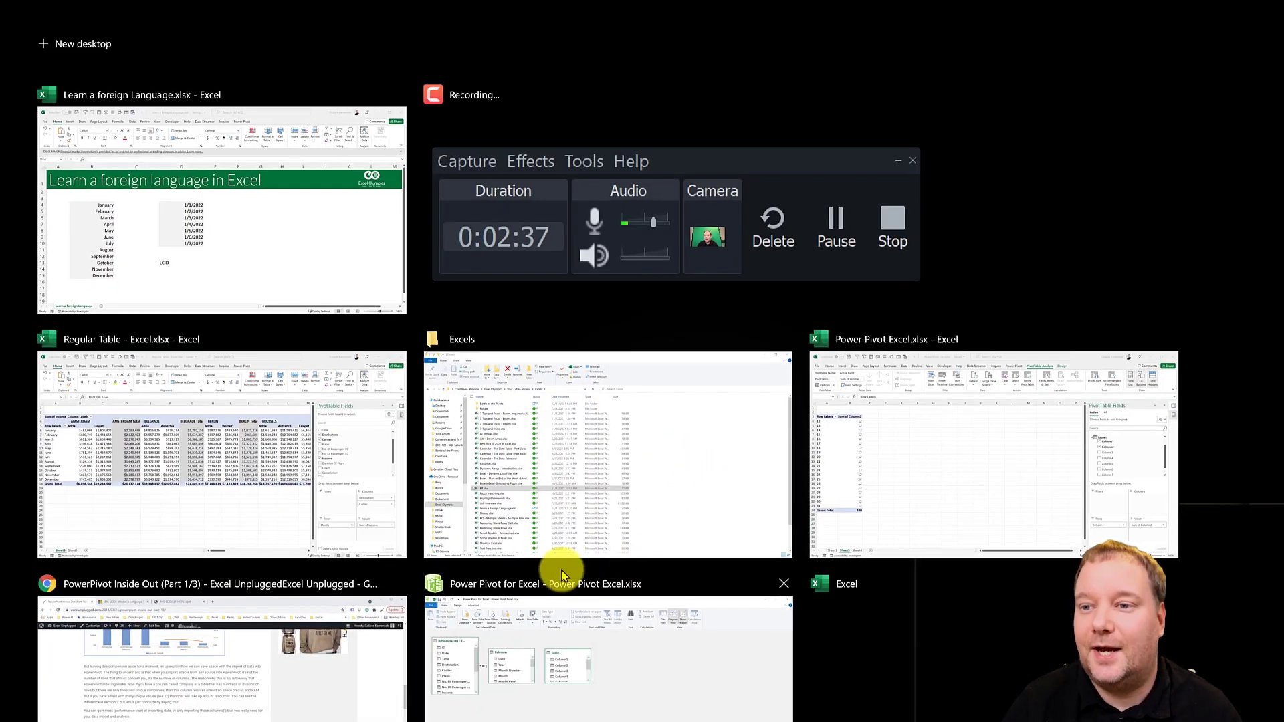
left_click(344, 682)
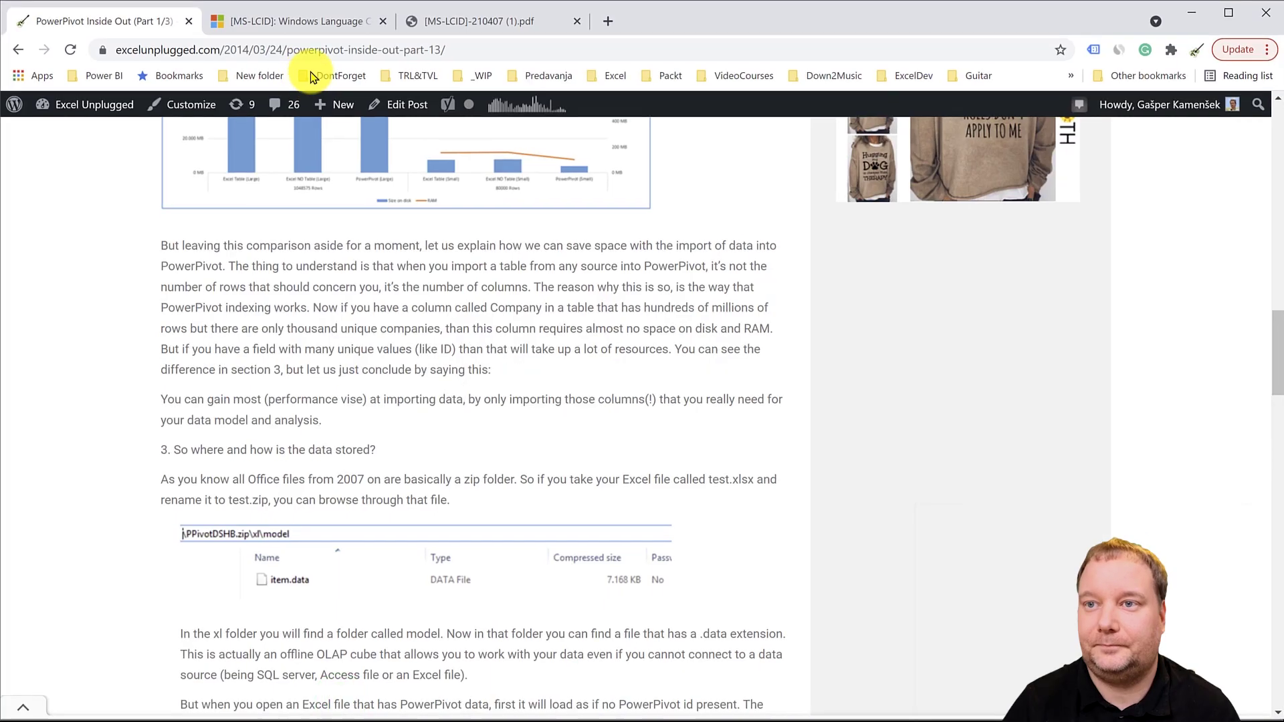
left_click(297, 24)
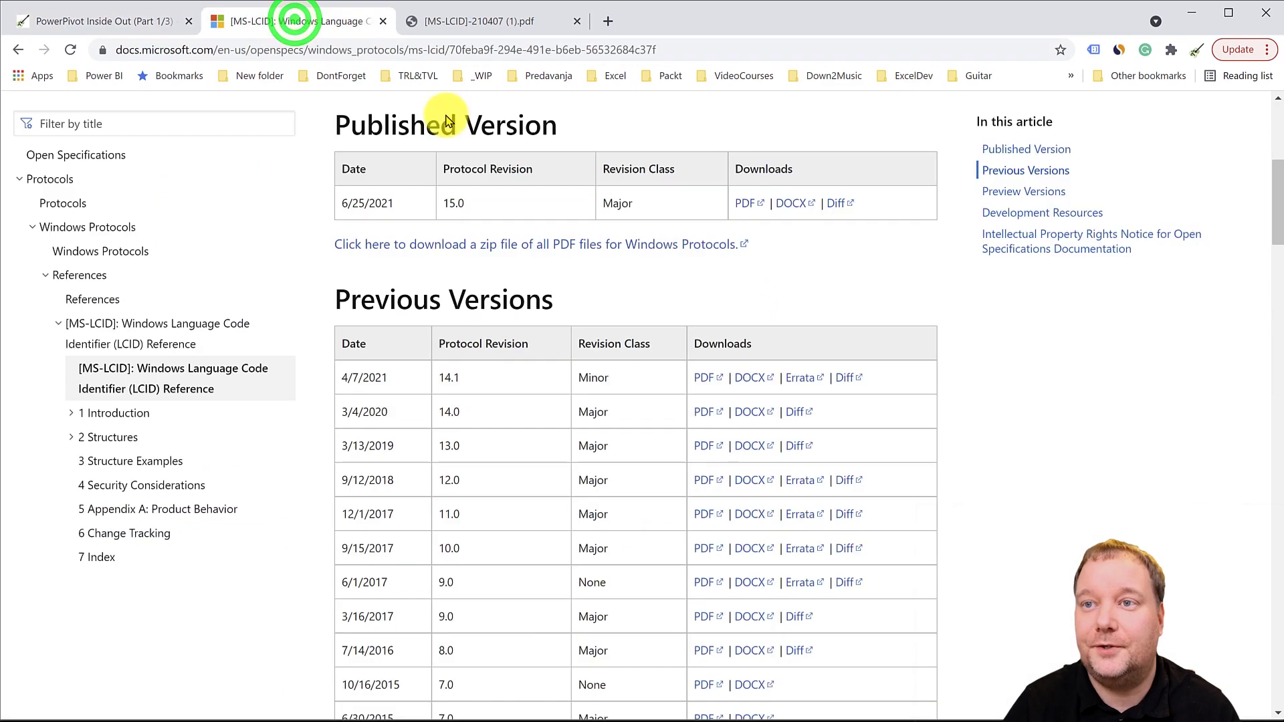
scroll(438, 164, "up", 2)
scroll(438, 167, "up", 5)
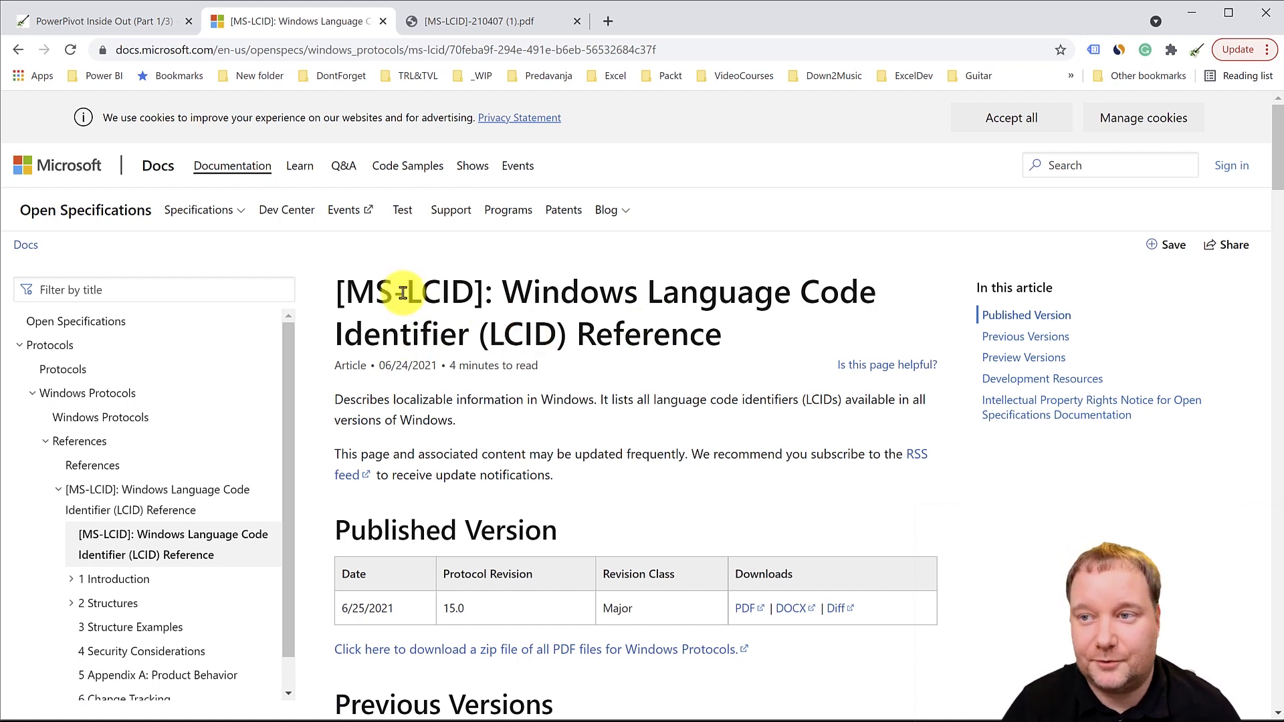
left_click(483, 25)
scroll(545, 453, "up", 5)
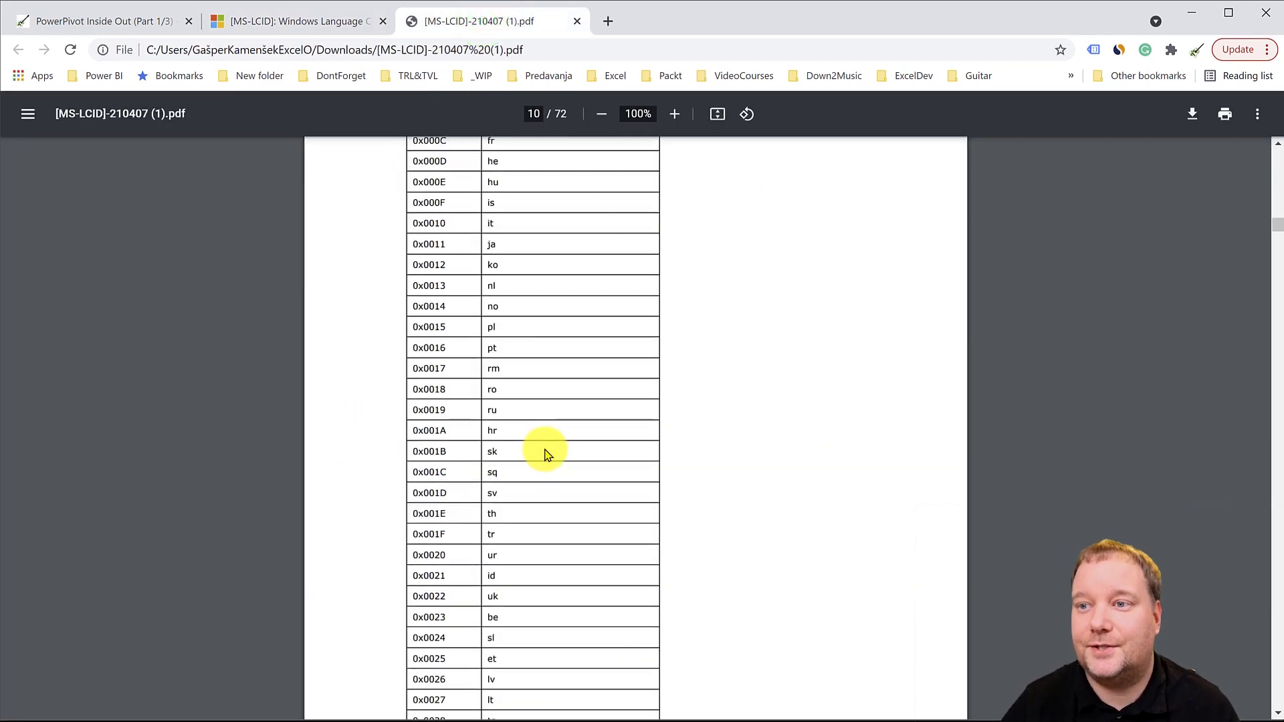
scroll(544, 453, "up", 15)
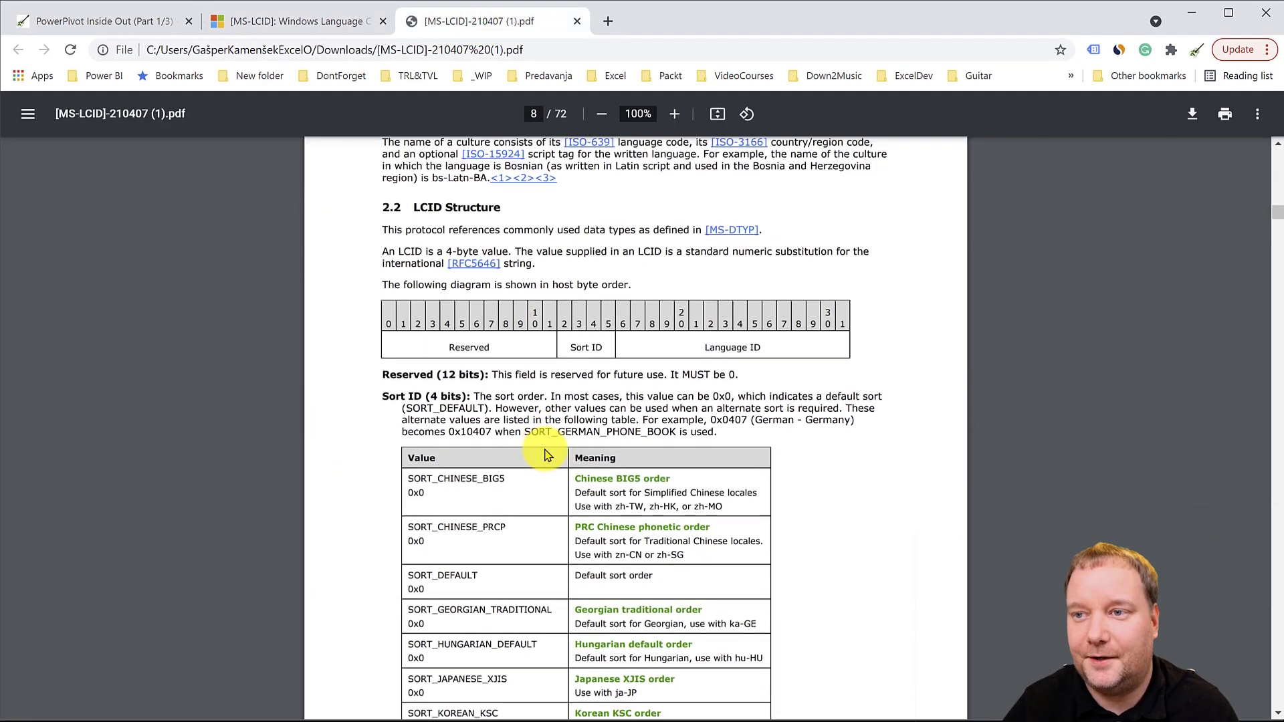
scroll(544, 453, "down", 2)
Examine the published and previous version download tables on the LCID Reference page.
left_click(294, 26)
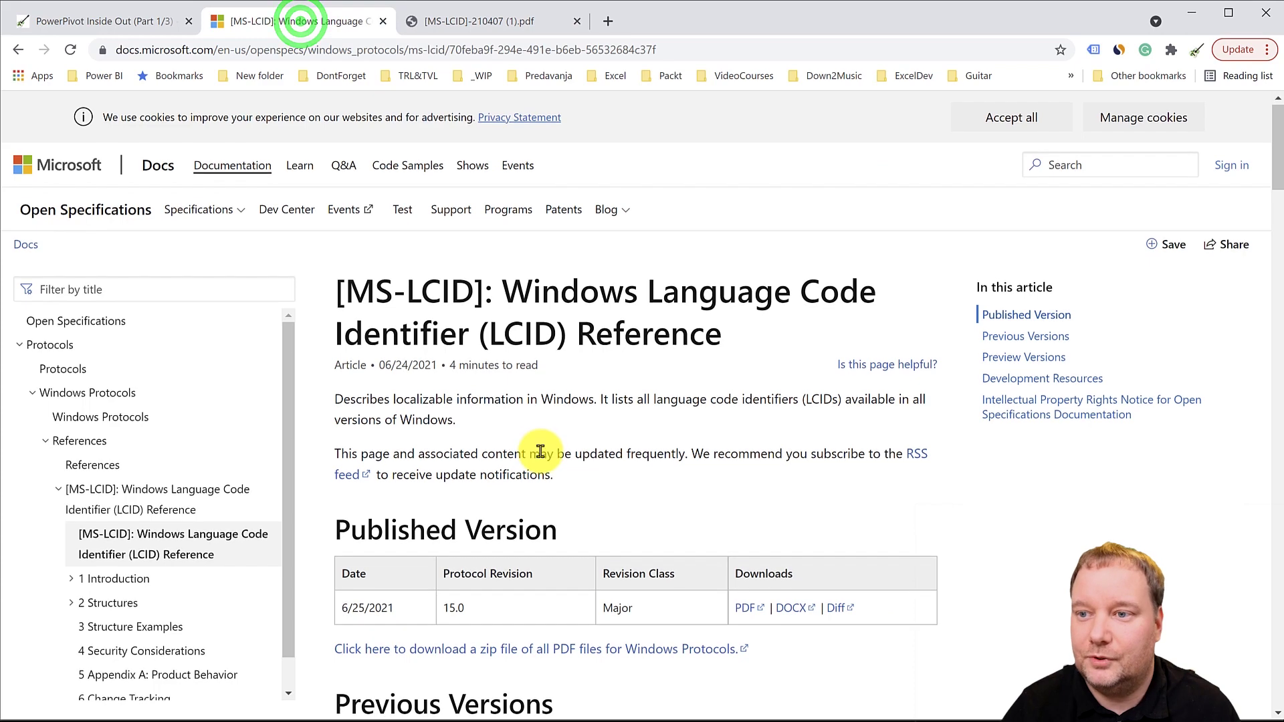
scroll(540, 455, "down", 5)
scroll(540, 455, "down", 2)
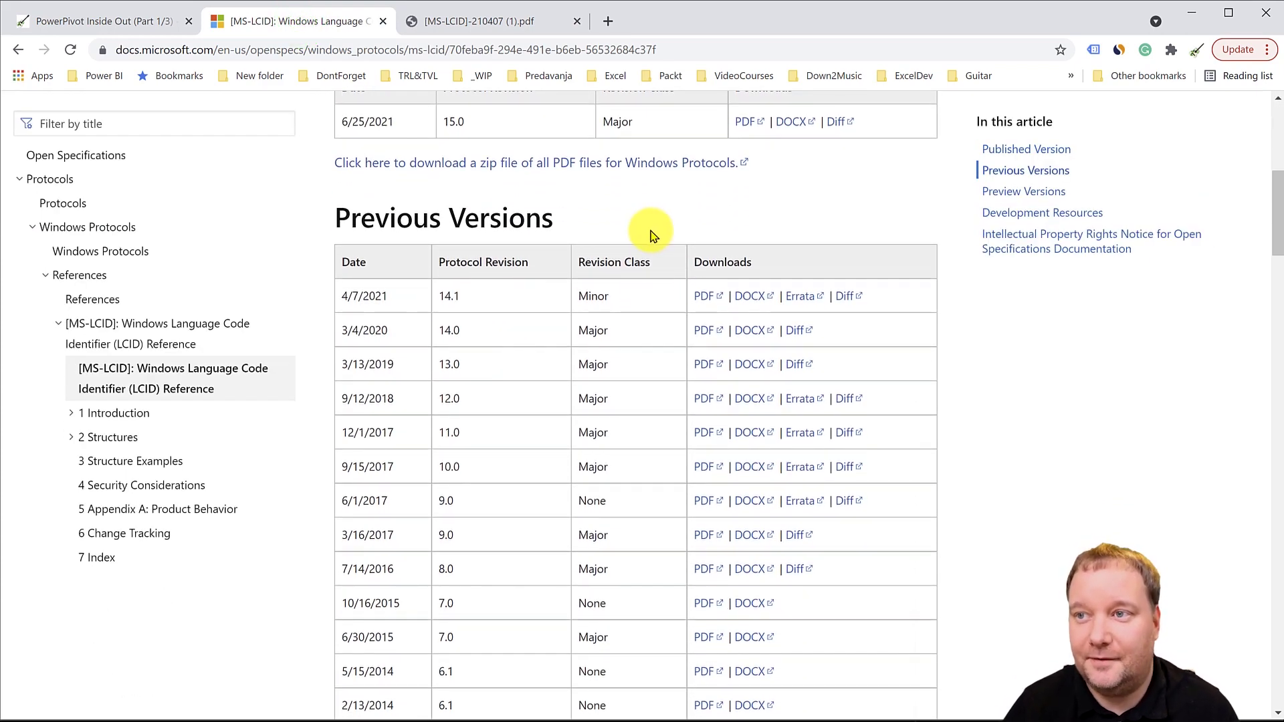
scroll(614, 232, "up", 1)
scroll(613, 232, "up", 2)
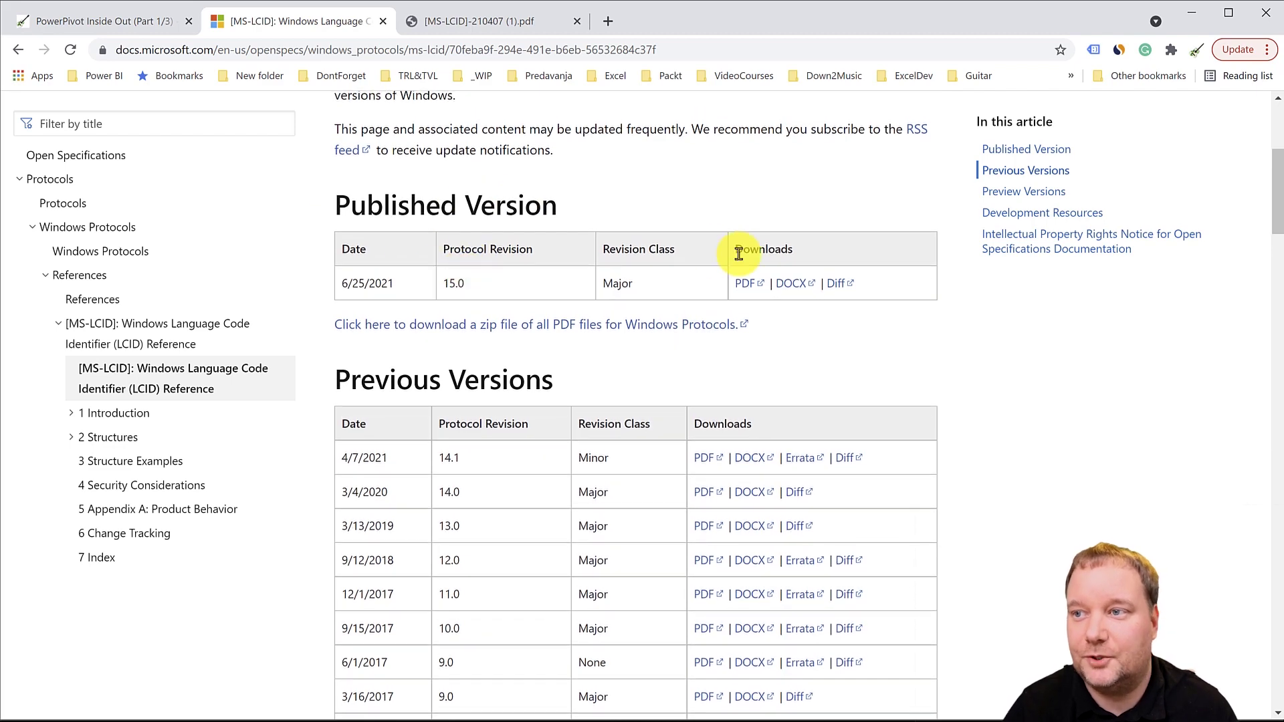
Examine the table of language IDs and language tags in the [MS-LCID]-210407 PDF.
left_click(494, 22)
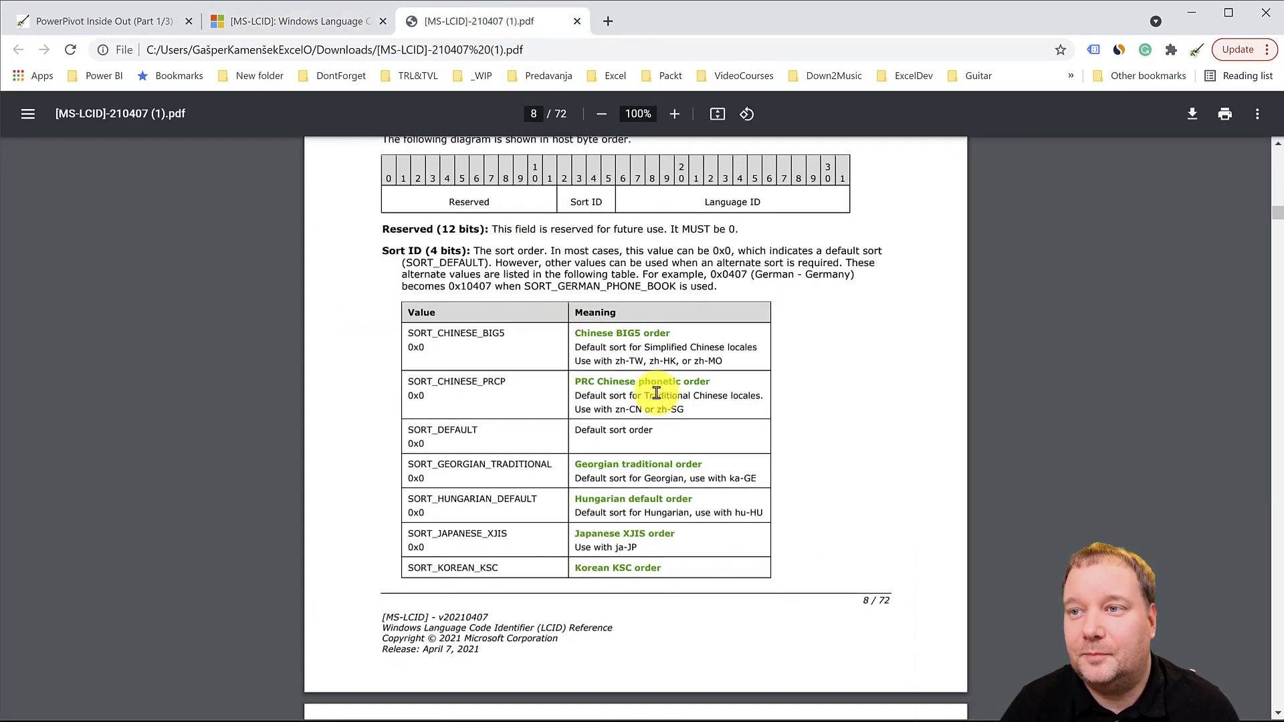
scroll(658, 391, "down", 2)
scroll(656, 394, "down", 9)
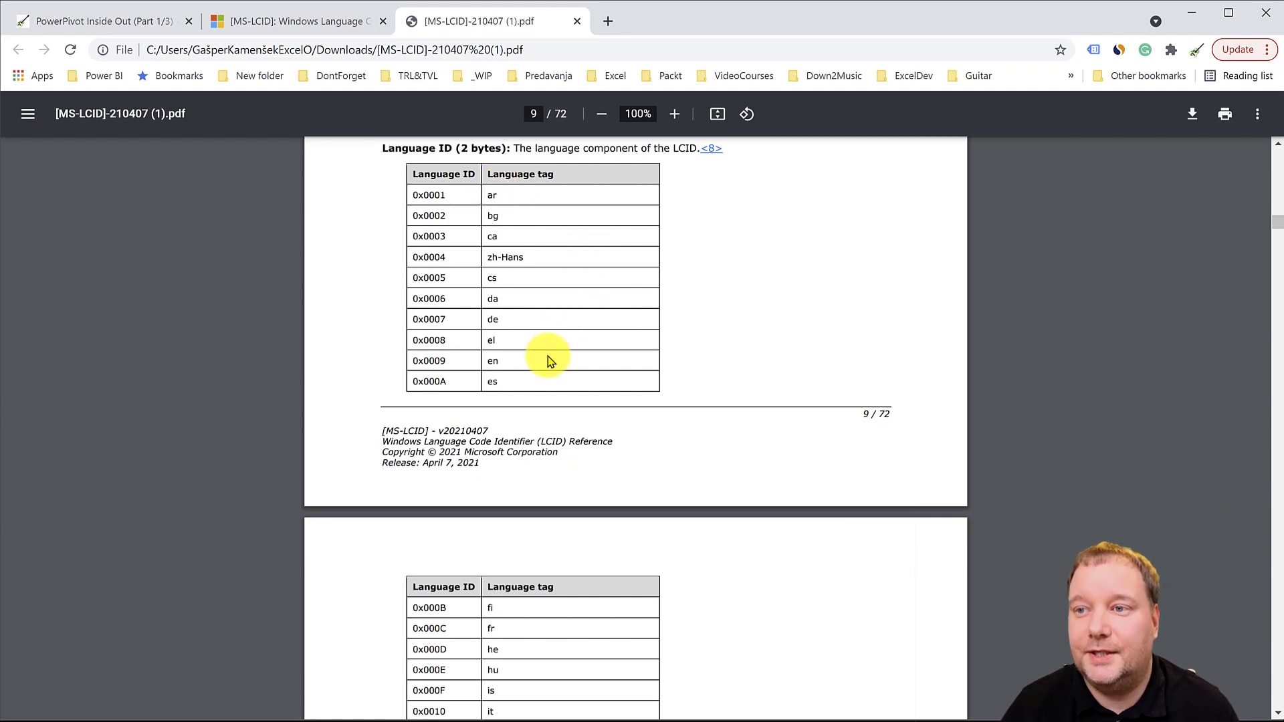
scroll(533, 367, "down", 5)
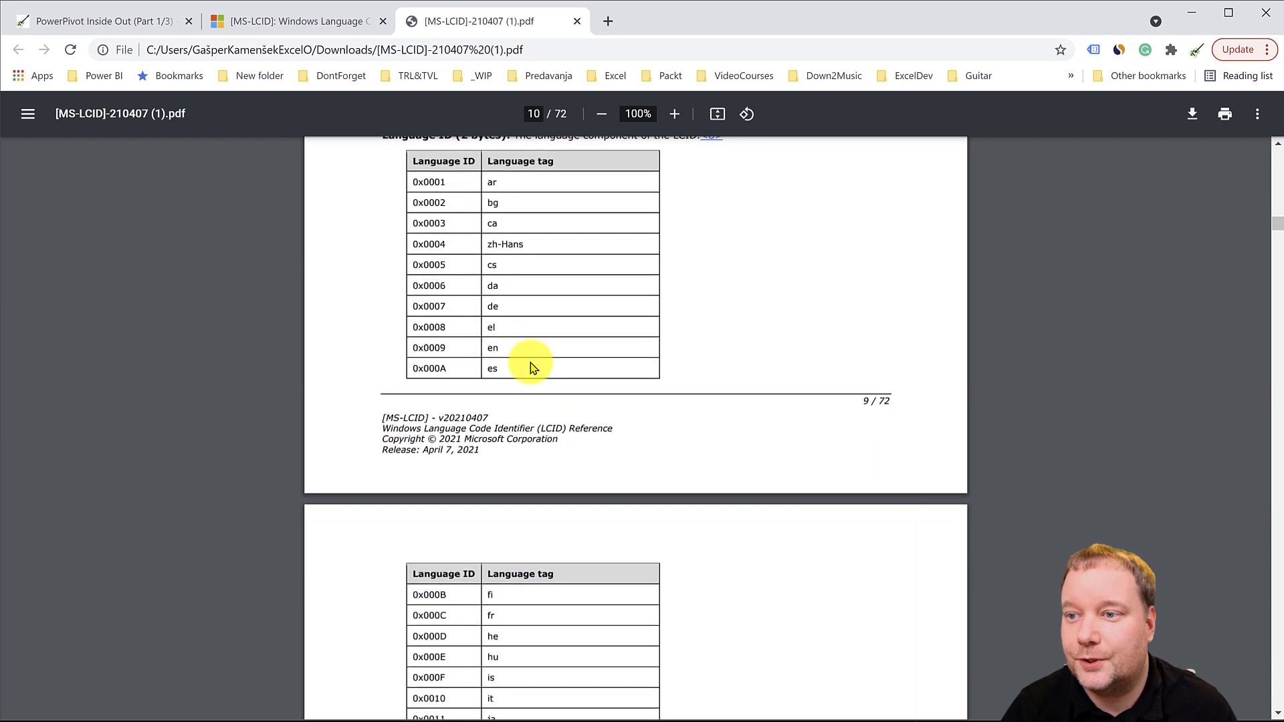
scroll(530, 367, "up", 3)
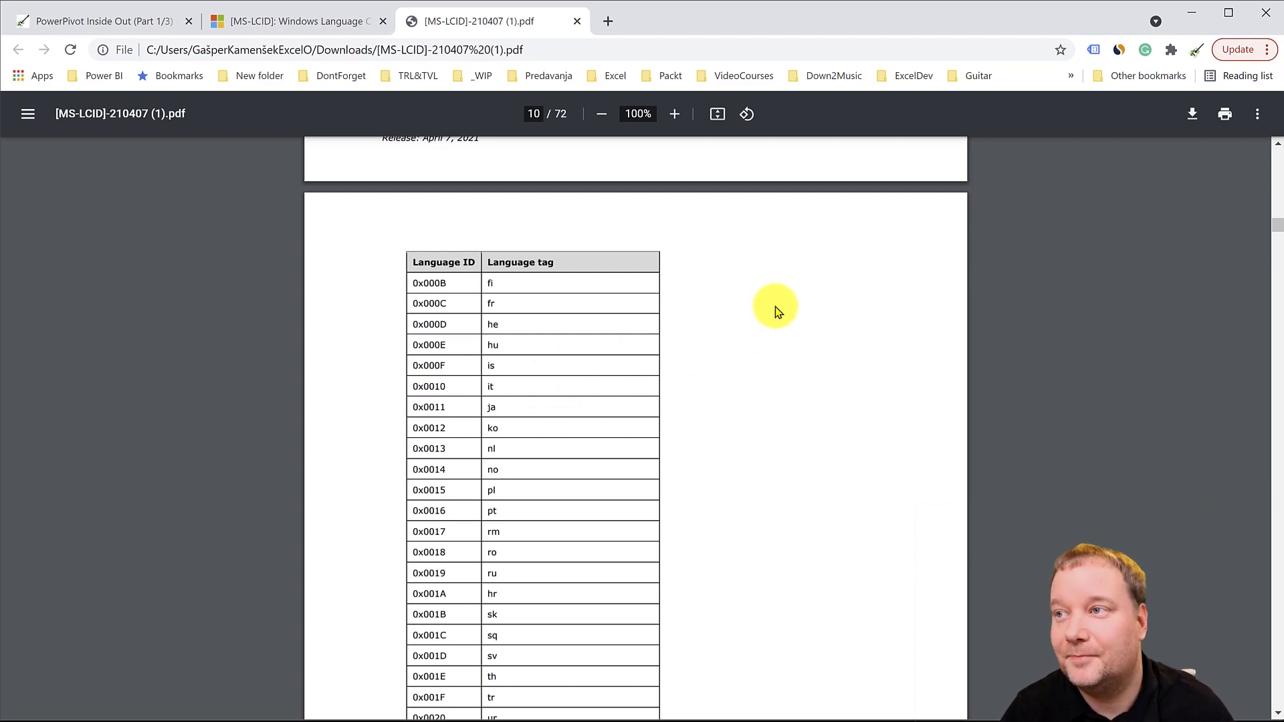
Switch back to Excel and apply the custom number format mmmm [$-010] to the month cells B4:B15.
left_click(1185, 13)
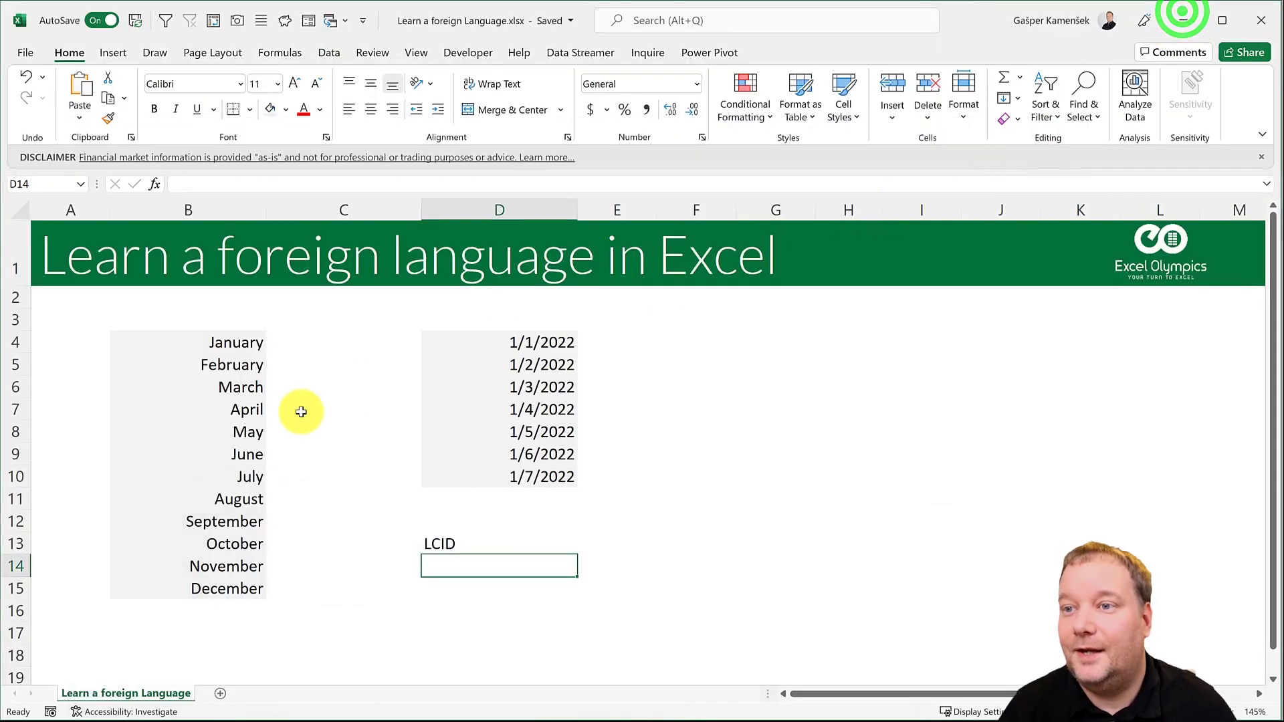
left_click_drag(230, 341, 231, 590)
key("ctrl+1")
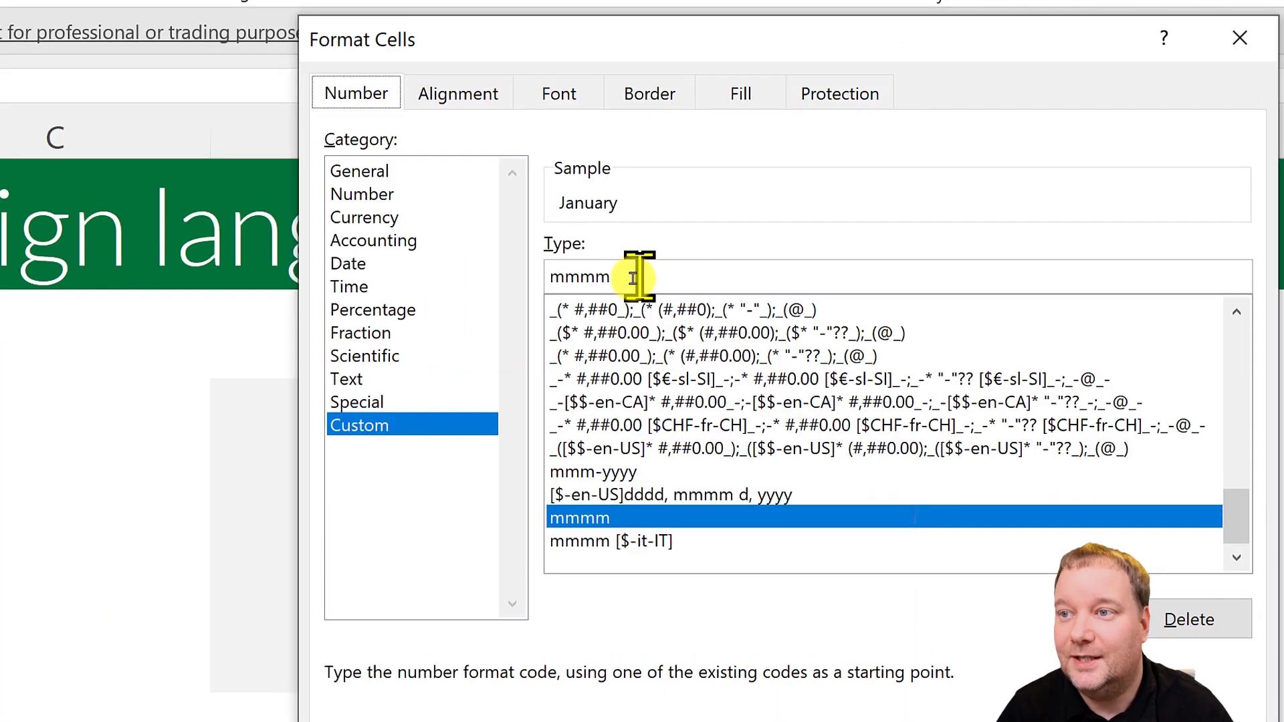
left_click(629, 281)
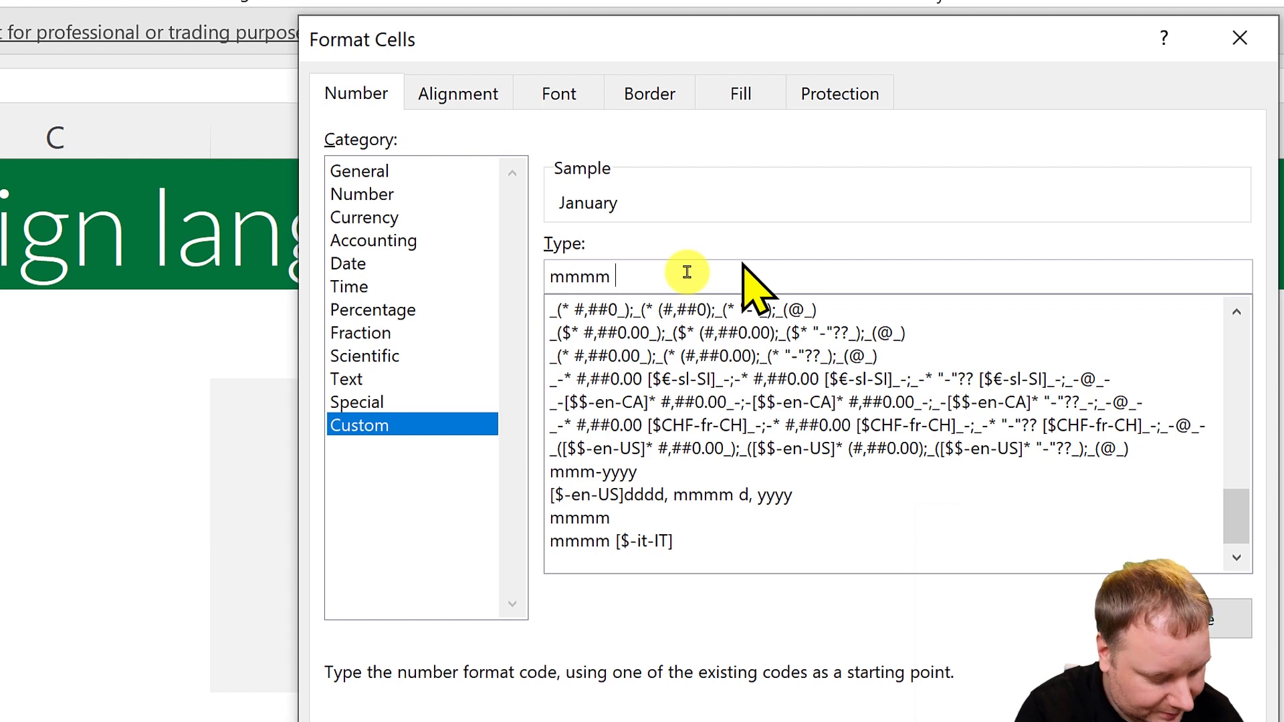
type("[")
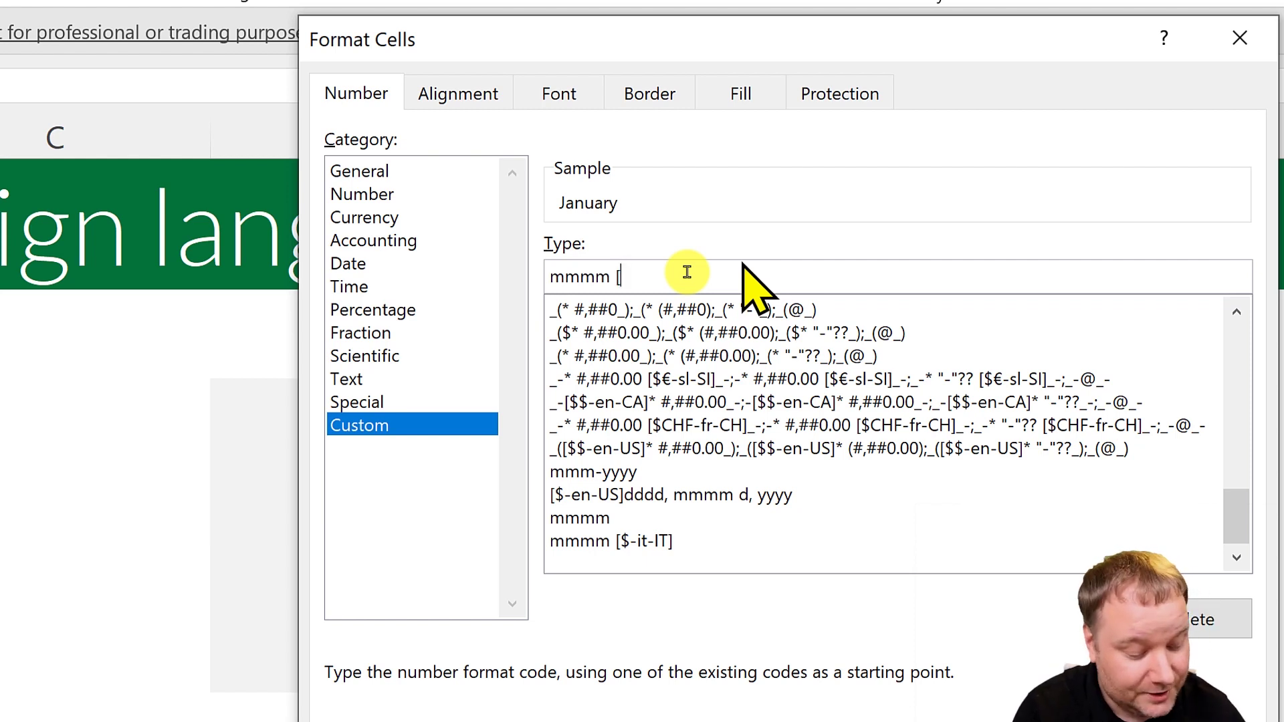
type("$")
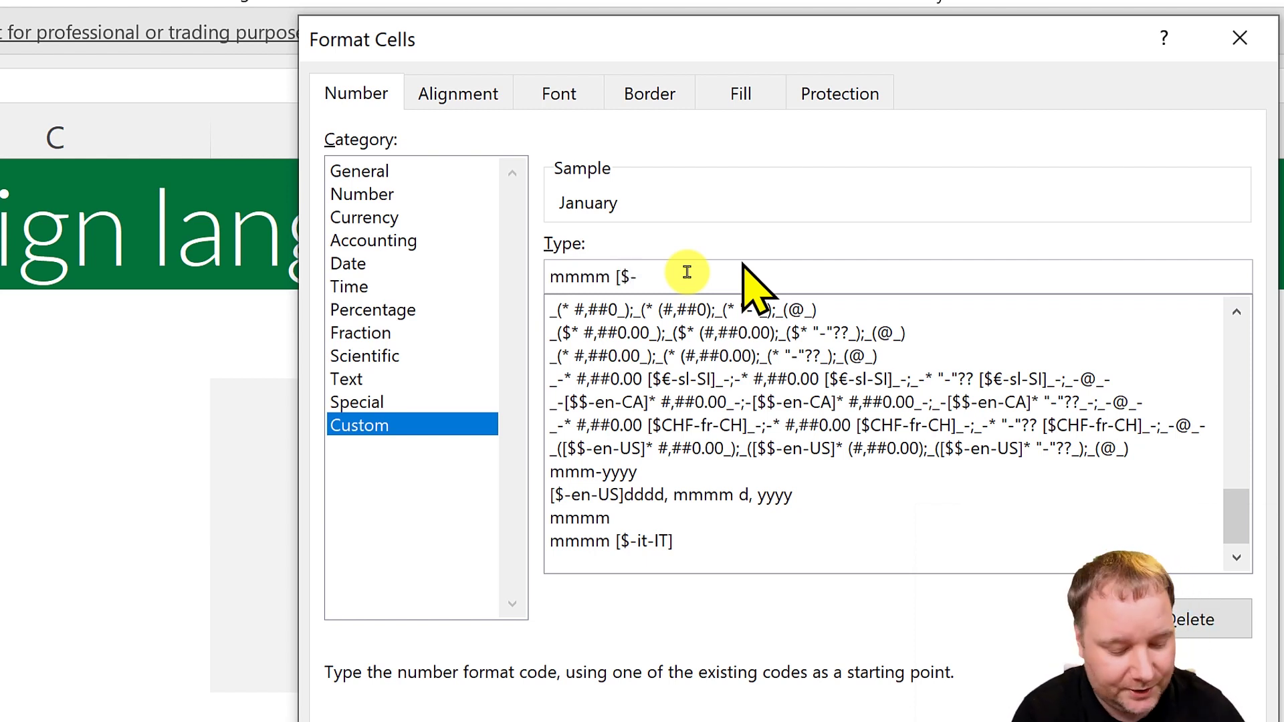
type("-010")
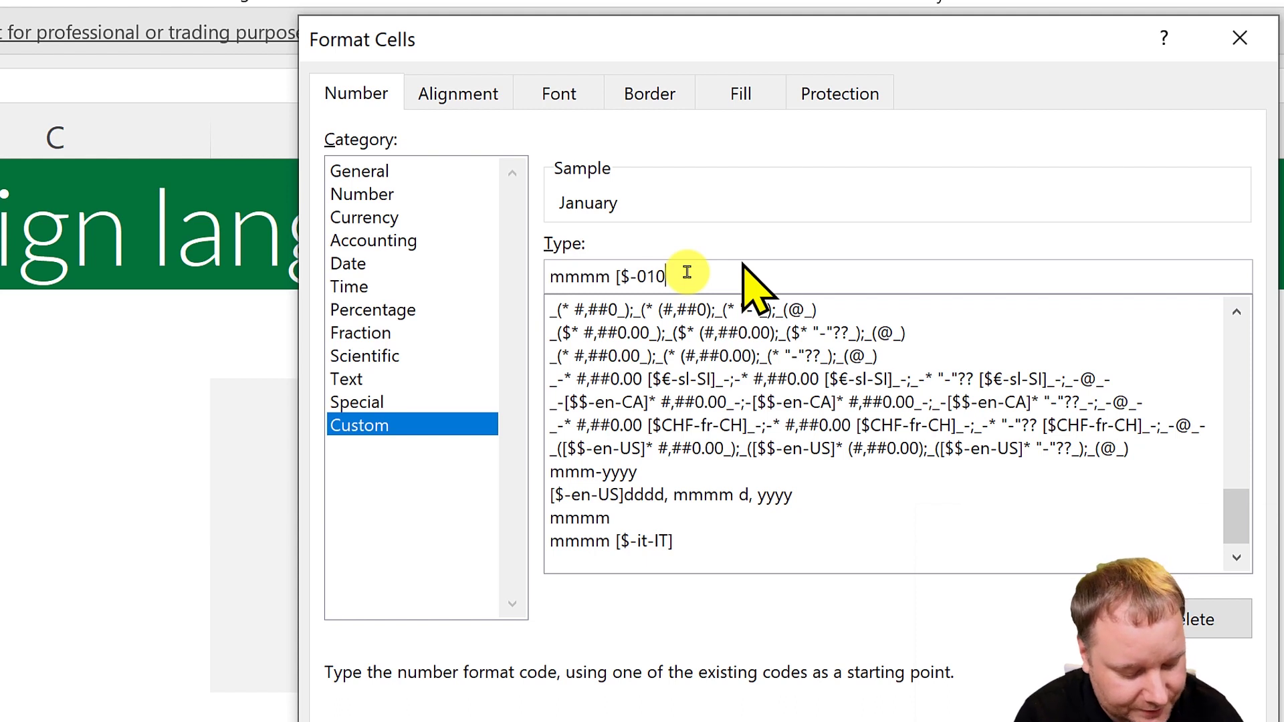
type("]")
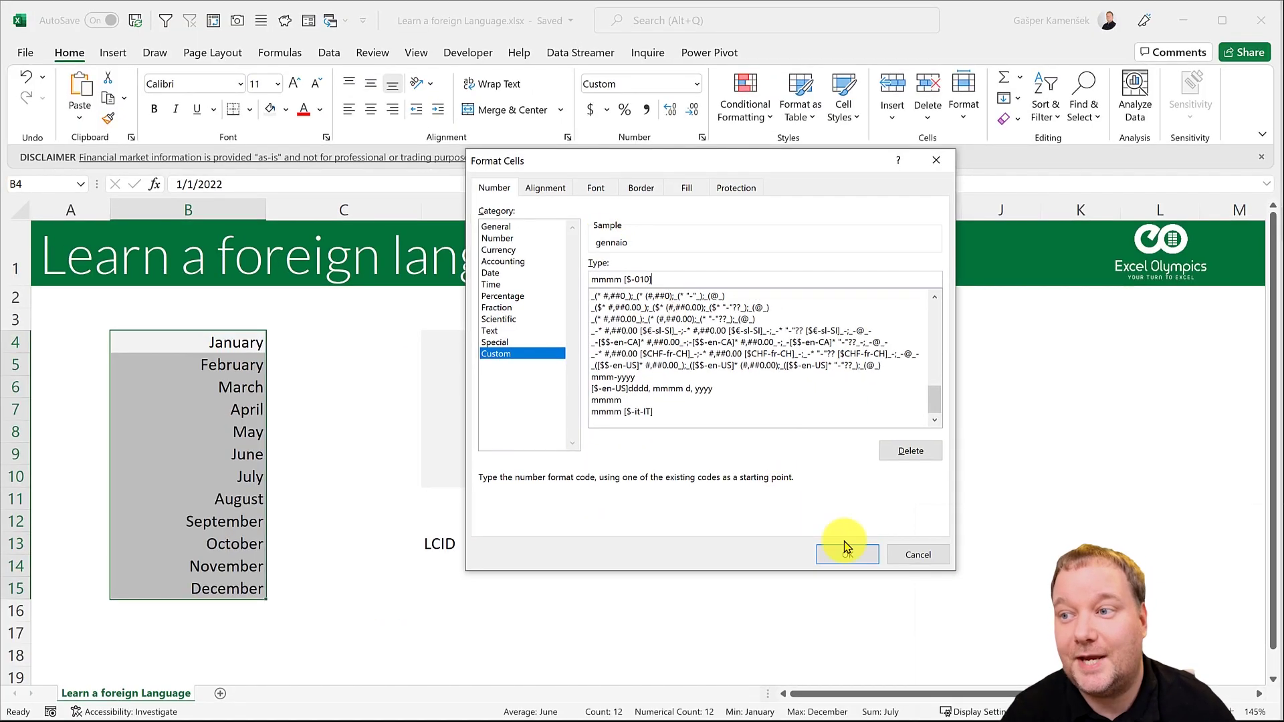
left_click(848, 555)
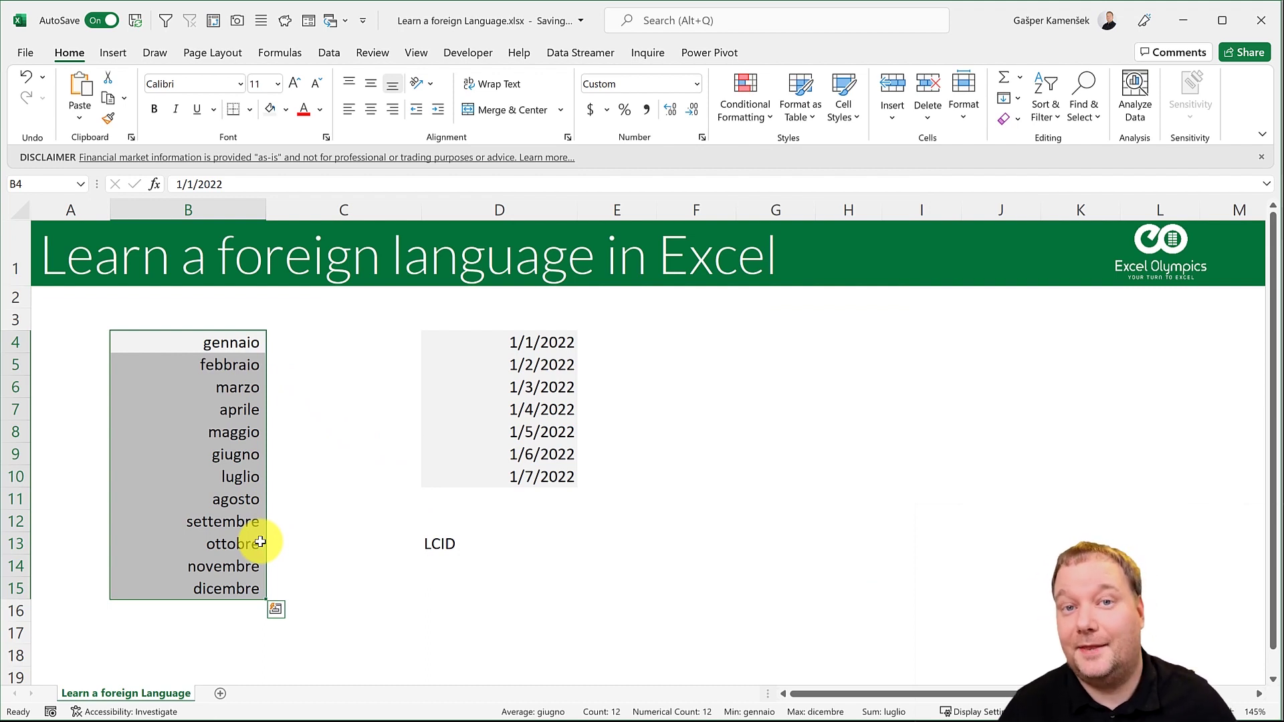
Open the Quick Access Toolbar customization and list All Commands as the available commands.
left_click(361, 21)
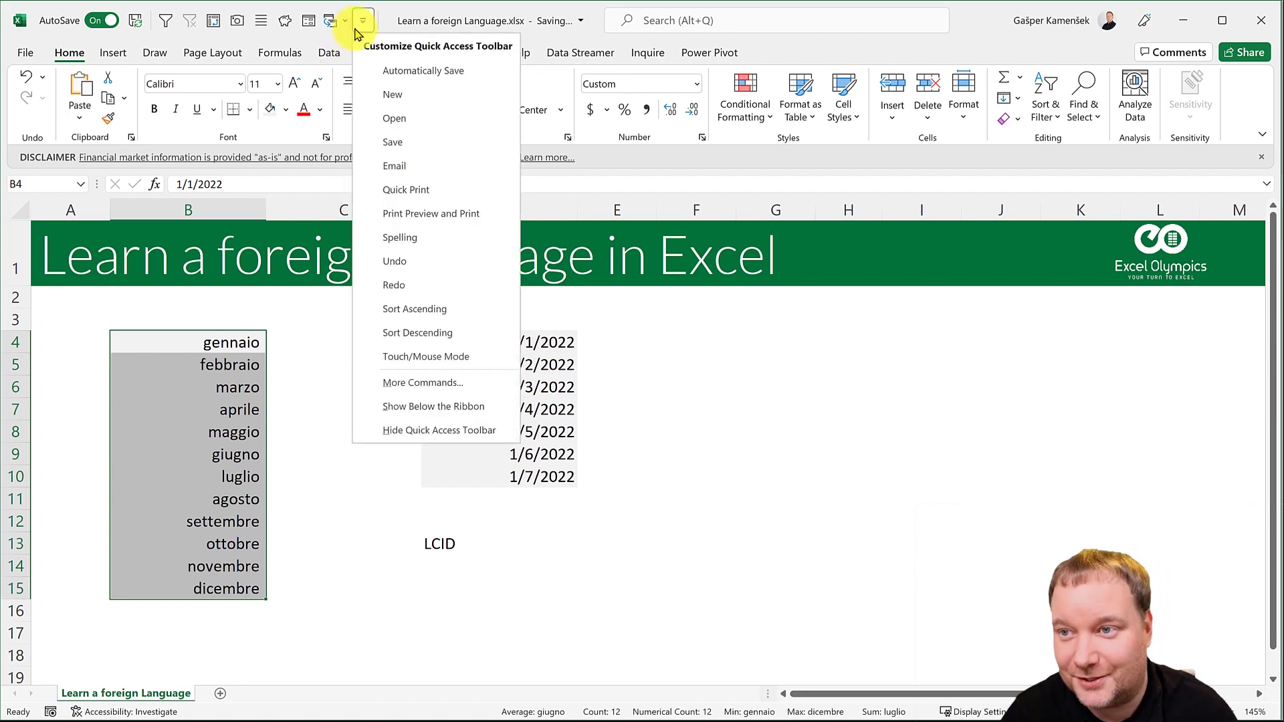
left_click(438, 379)
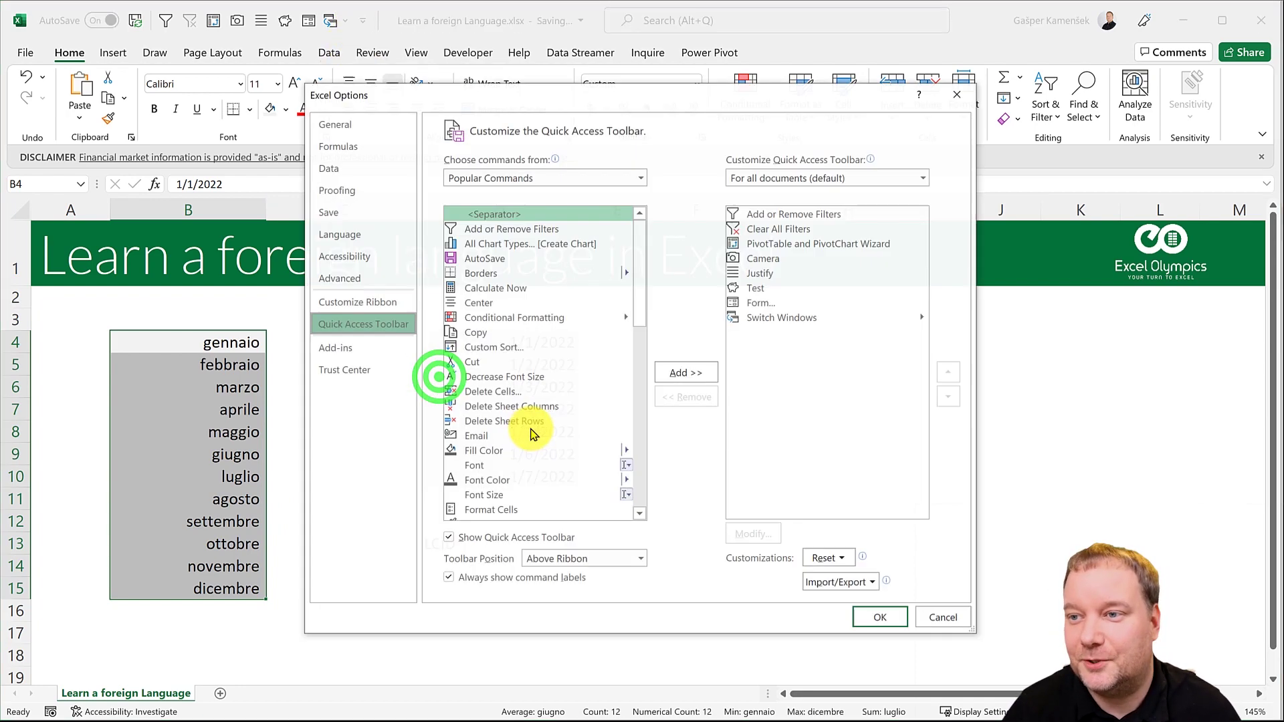
left_click(517, 178)
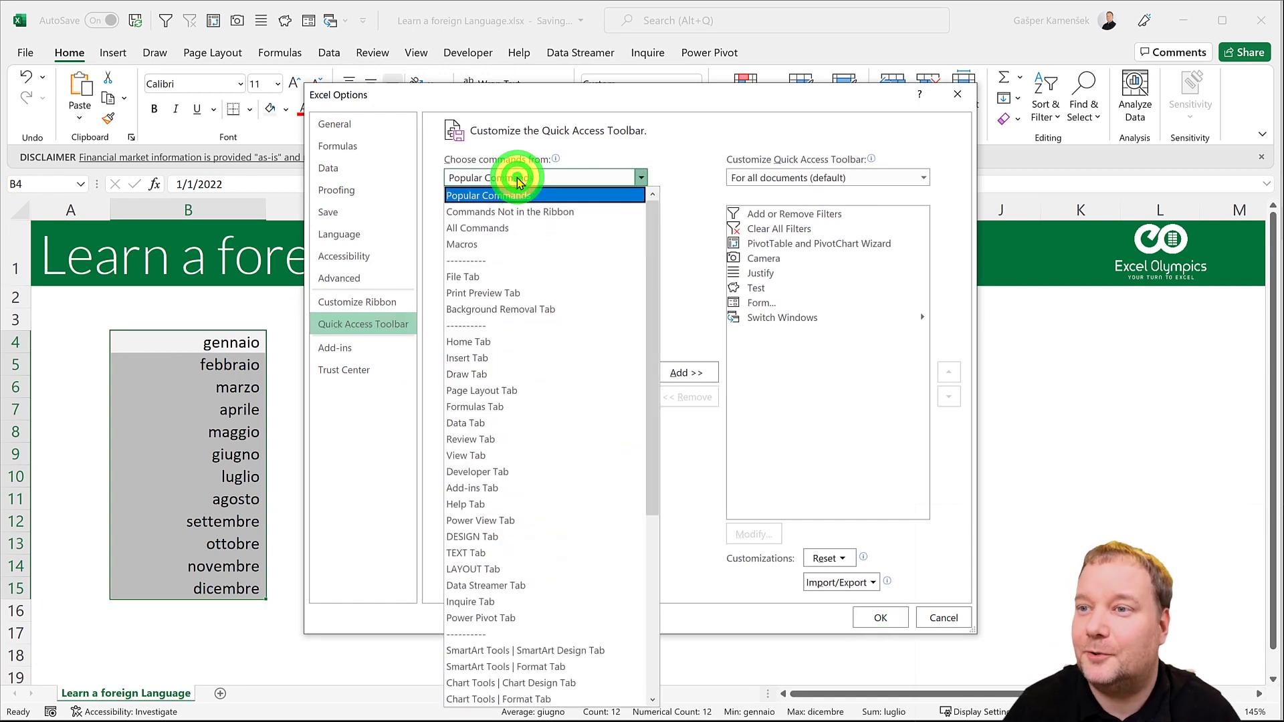
left_click(485, 234)
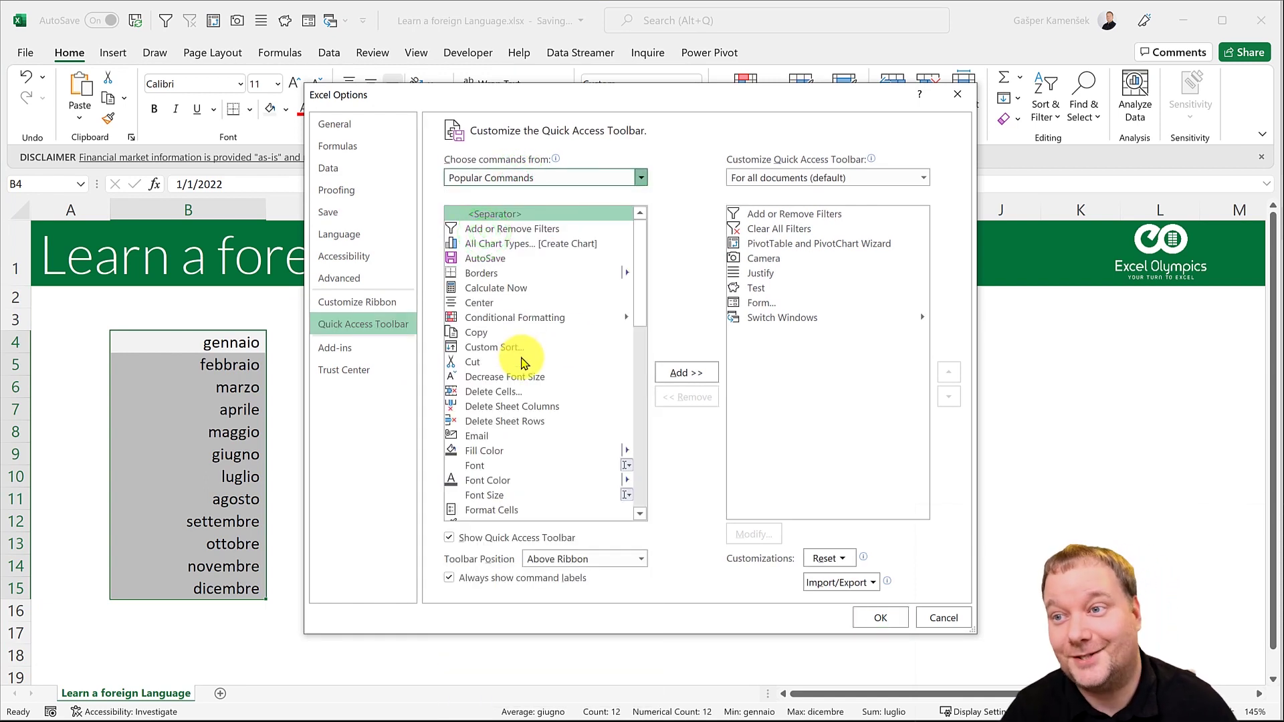
key("Down")
key("Down")
left_click(526, 389)
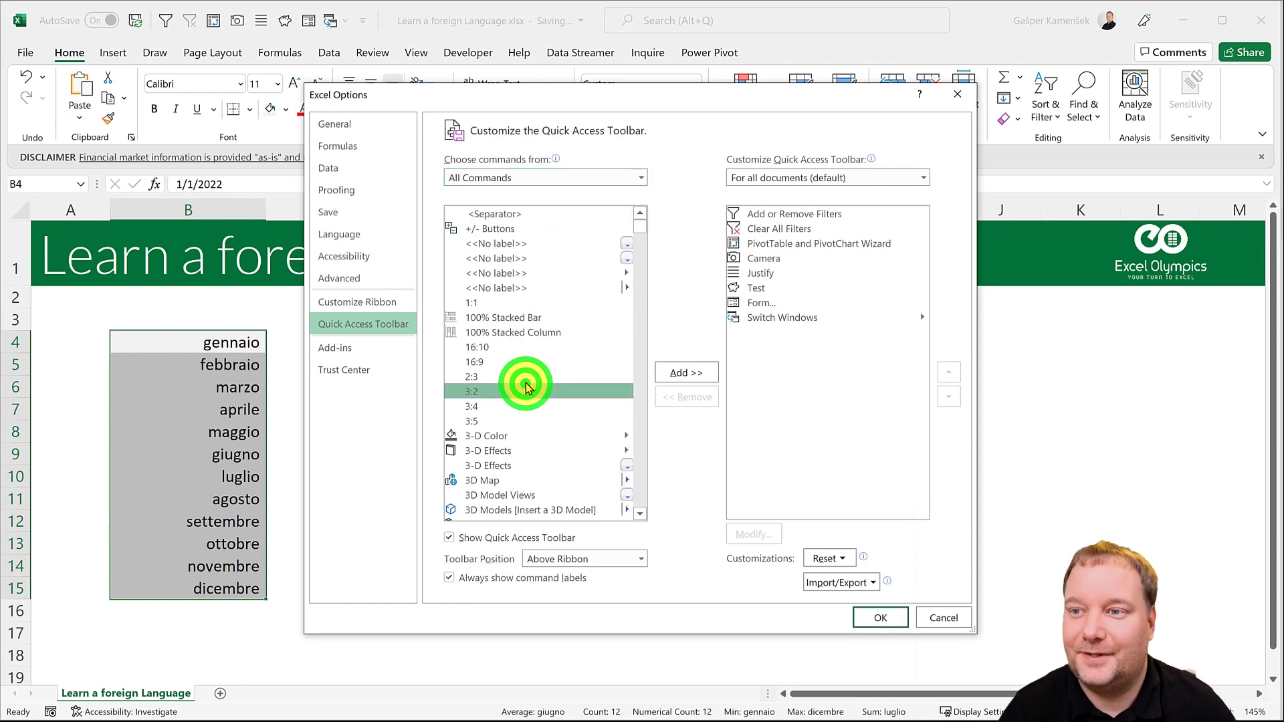
Find the Speak Cells command and add it to the Quick Access Toolbar.
key("s")
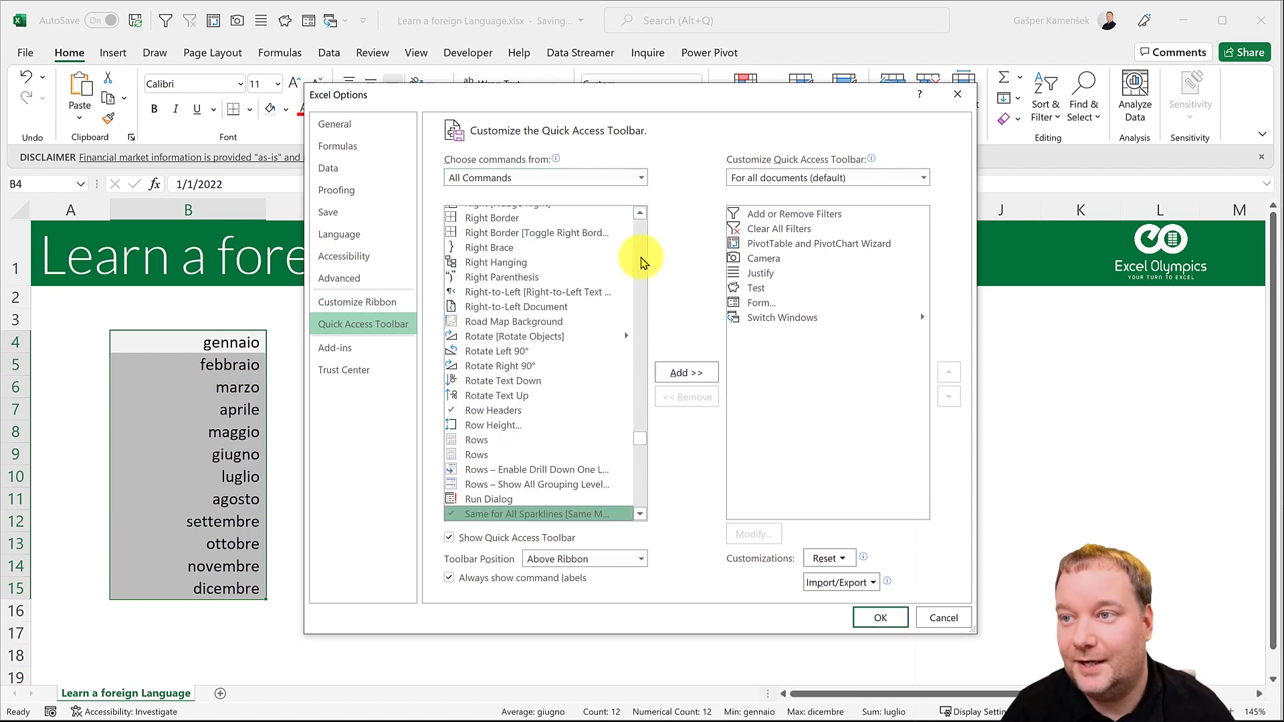
scroll(524, 430, "down", 6)
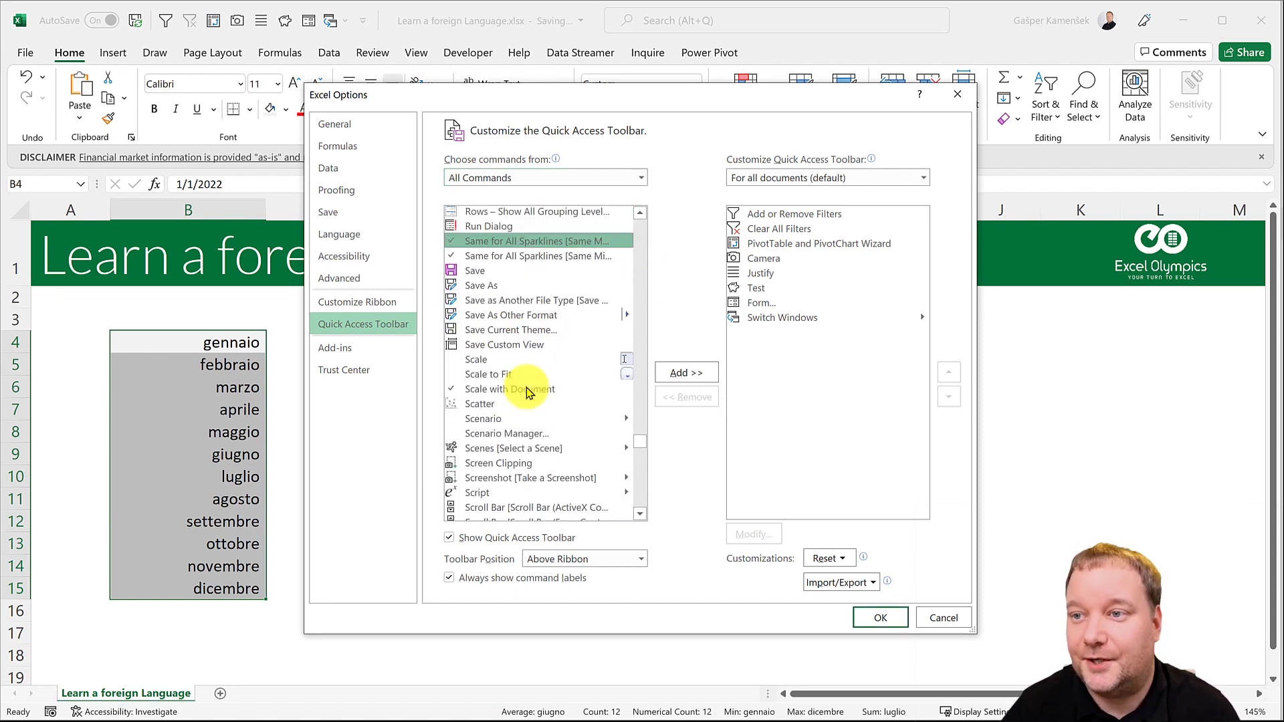
scroll(527, 392, "down", 20)
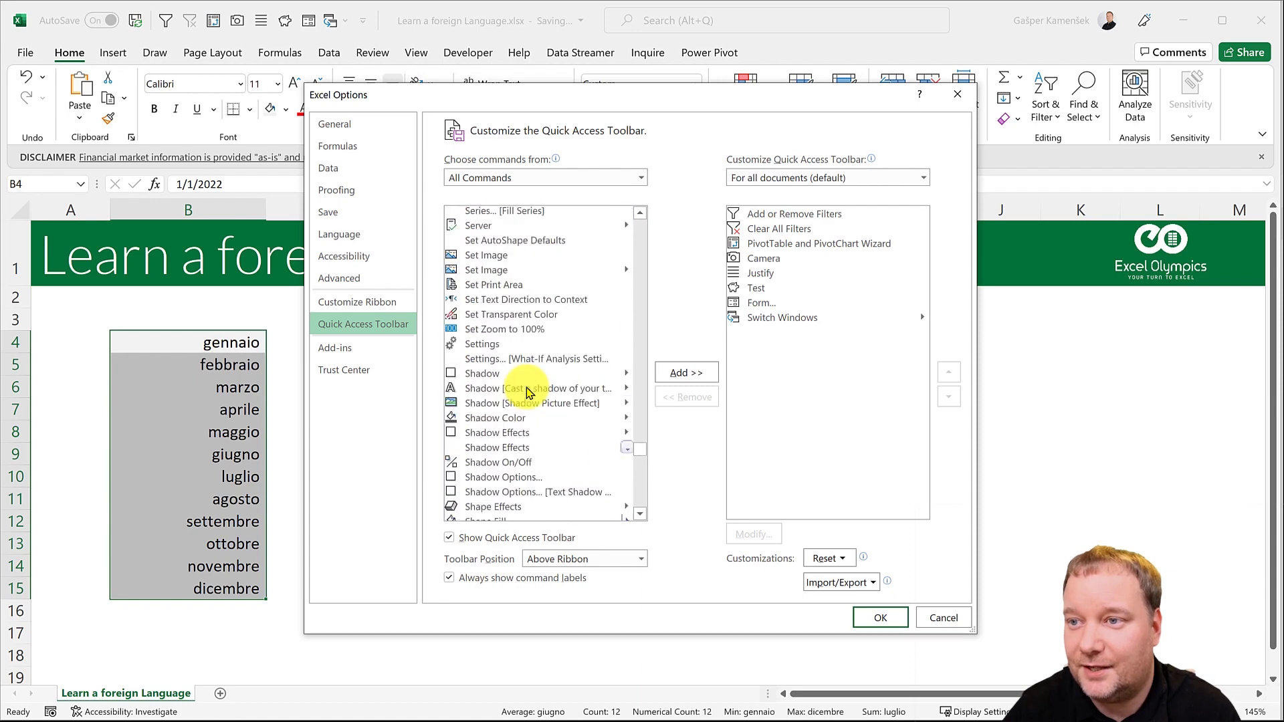
scroll(526, 391, "down", 12)
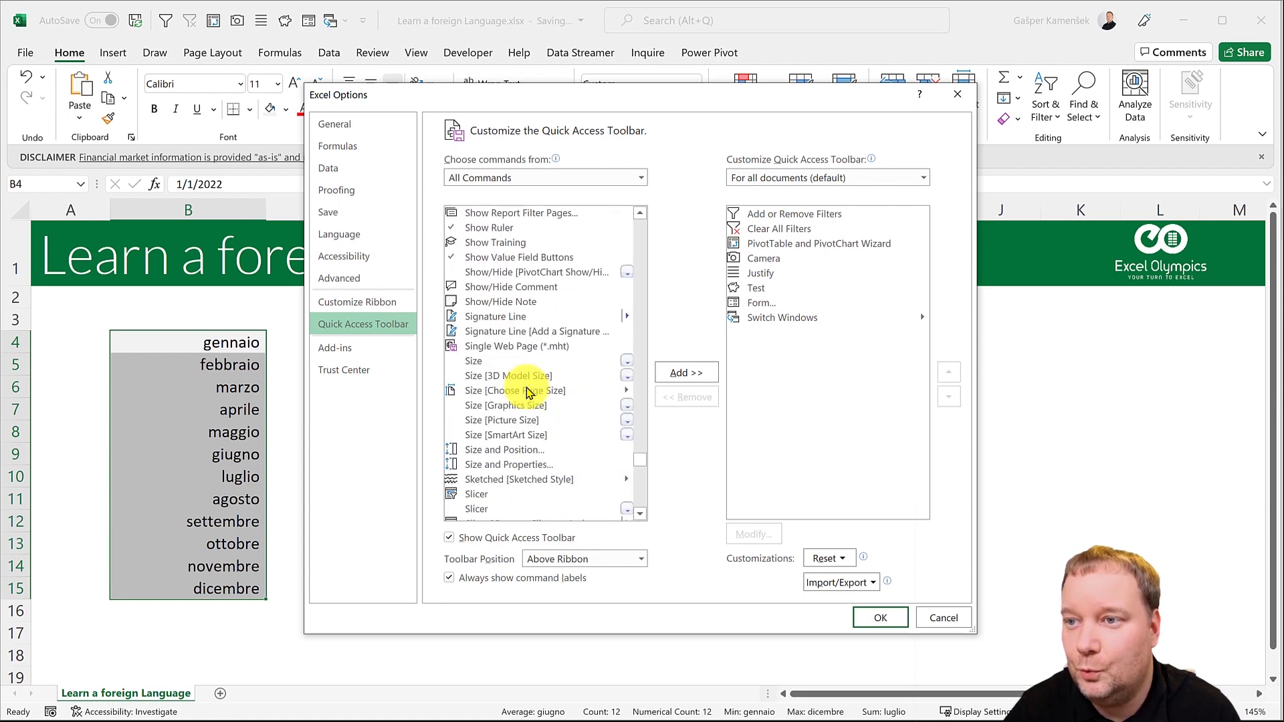
scroll(526, 391, "down", 10)
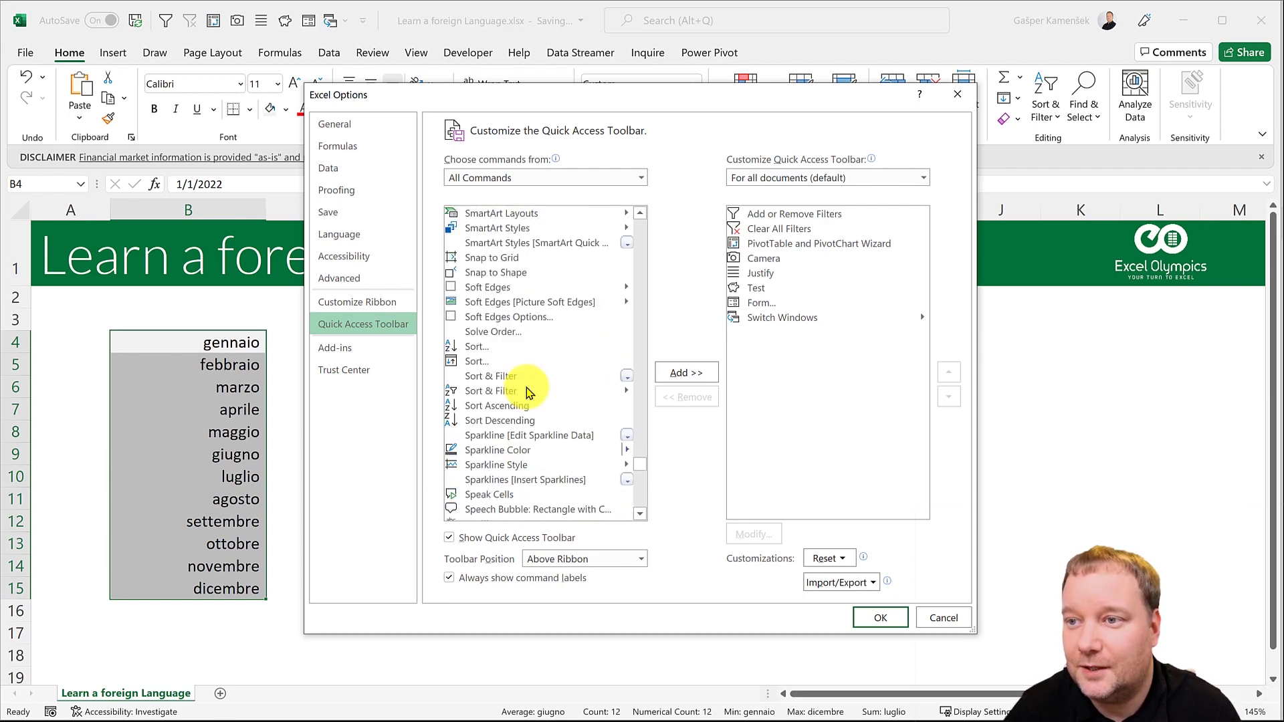
scroll(529, 392, "down", 1)
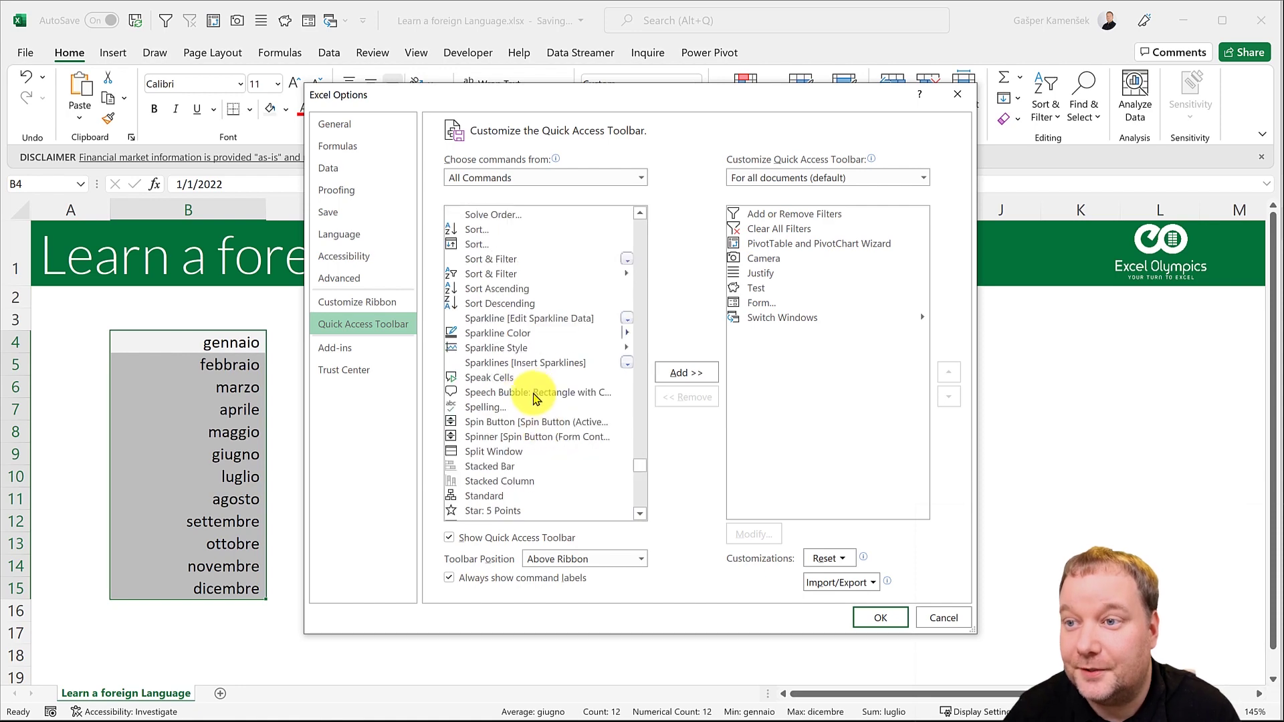
left_click(509, 376)
left_click(685, 370)
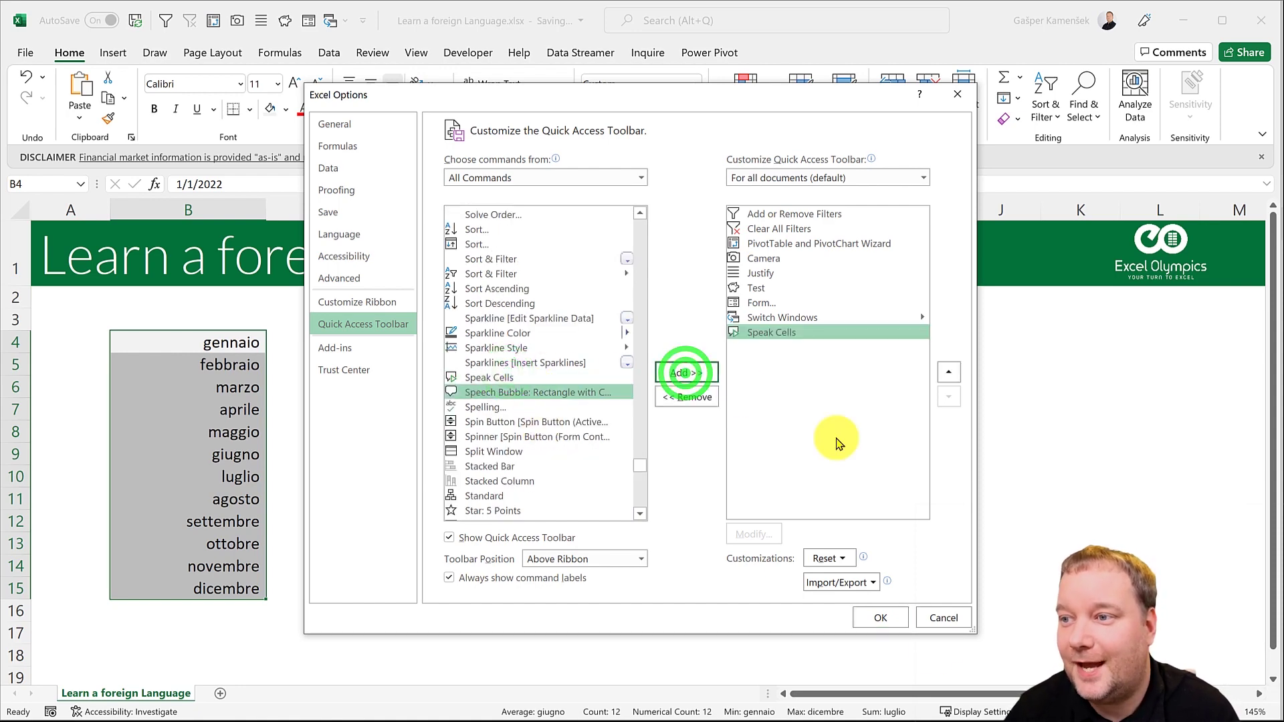
left_click(890, 617)
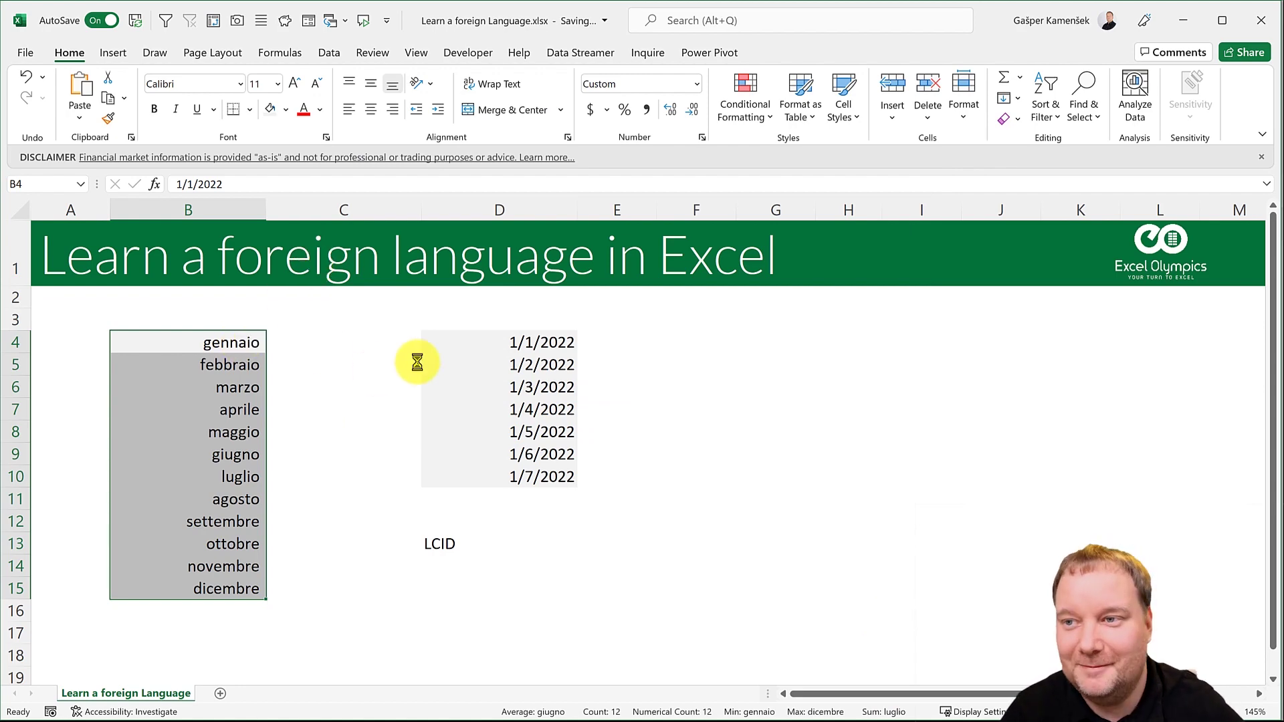
Remove the language code from the custom format of the month cells B4:B15 and have them read aloud.
key("ctrl+1")
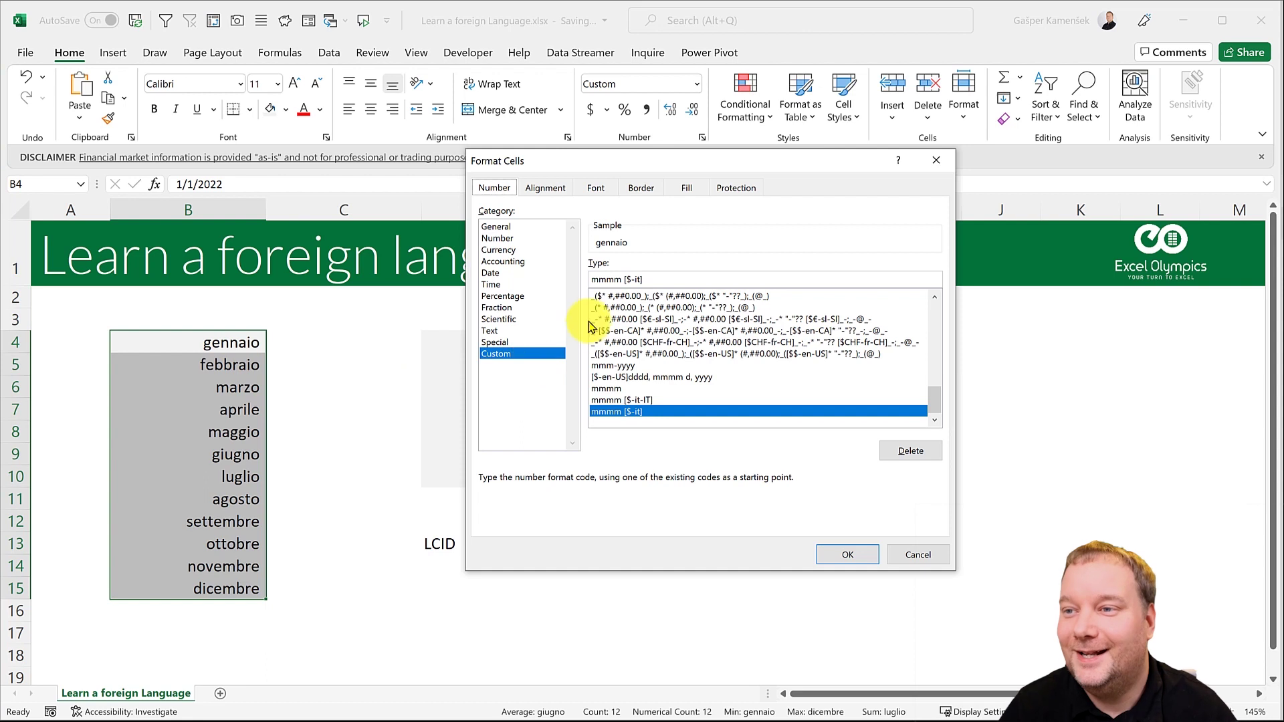
double_click(642, 278)
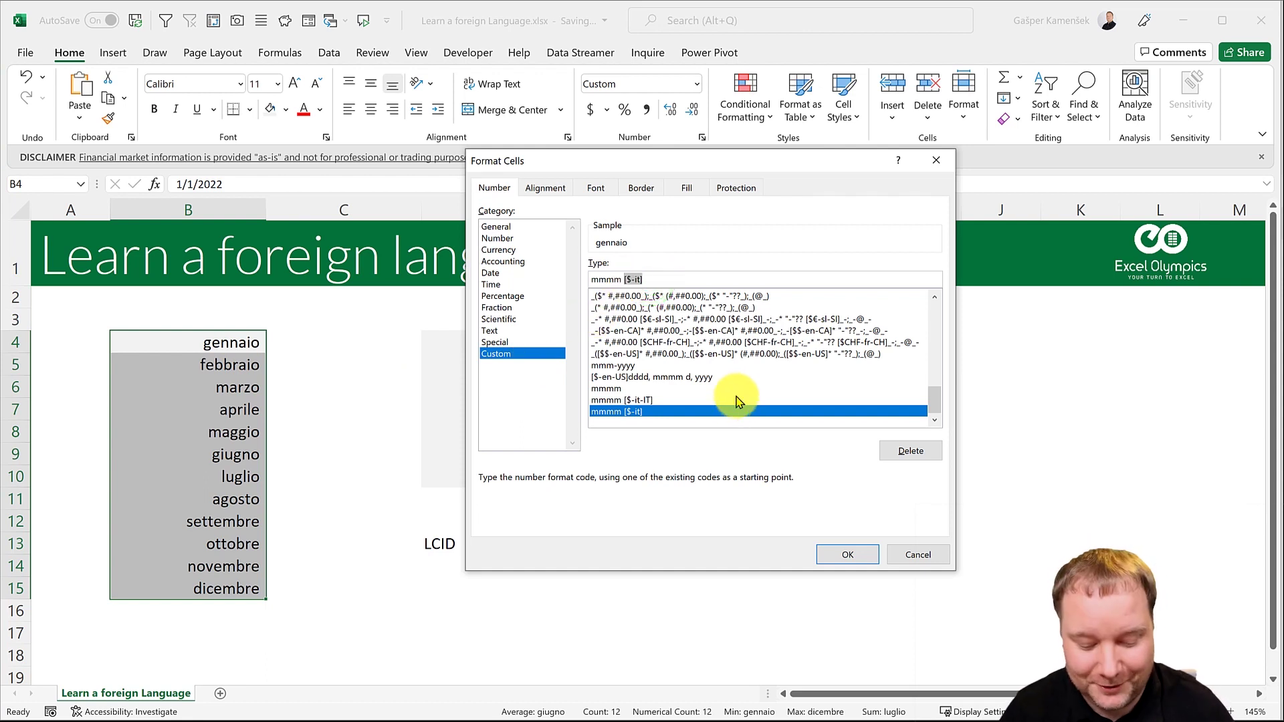
key("BackSpace")
left_click(847, 557)
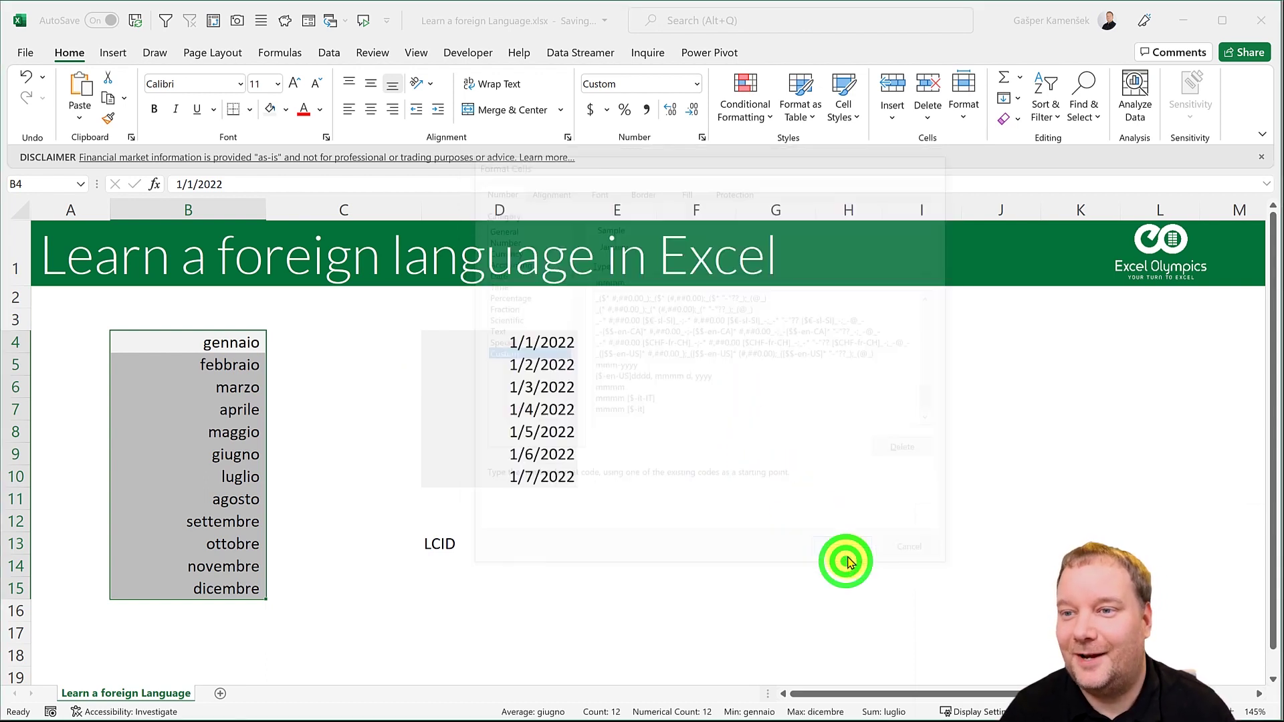
left_click(364, 26)
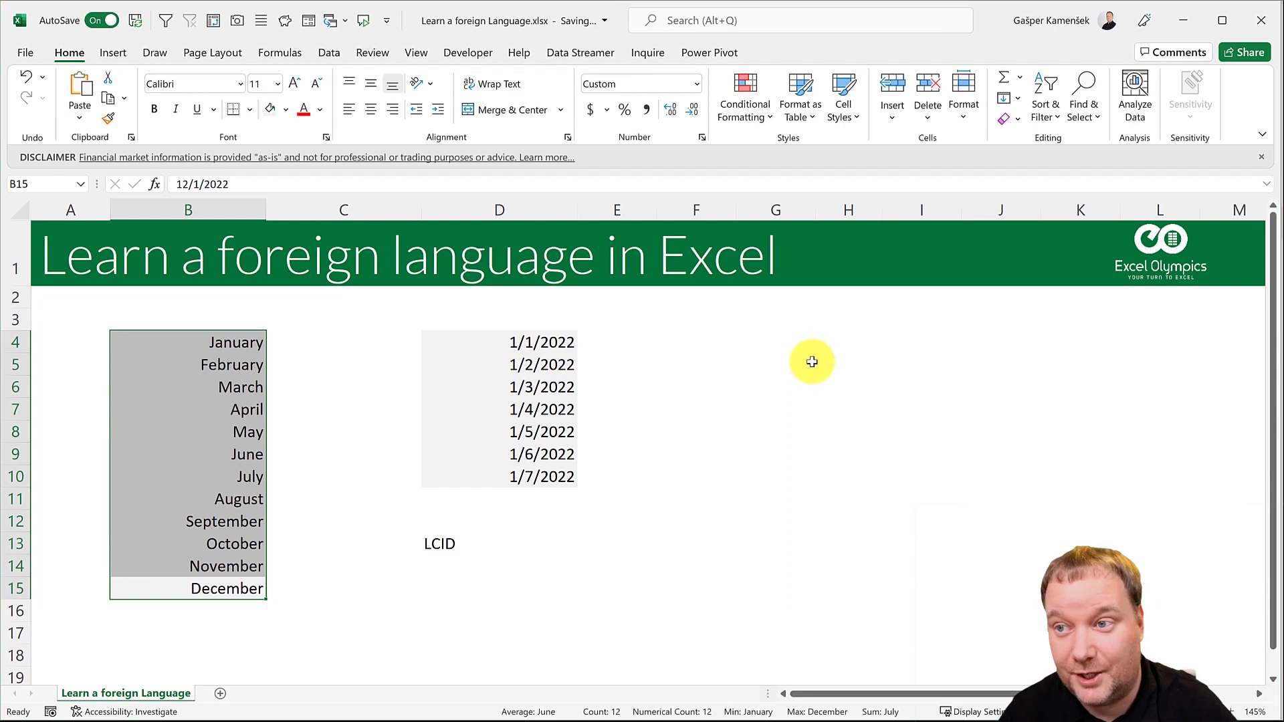
Add the language code [$-010] back to the mmmm custom format of cells B4:B15.
key("ctrl+1")
left_click(673, 279)
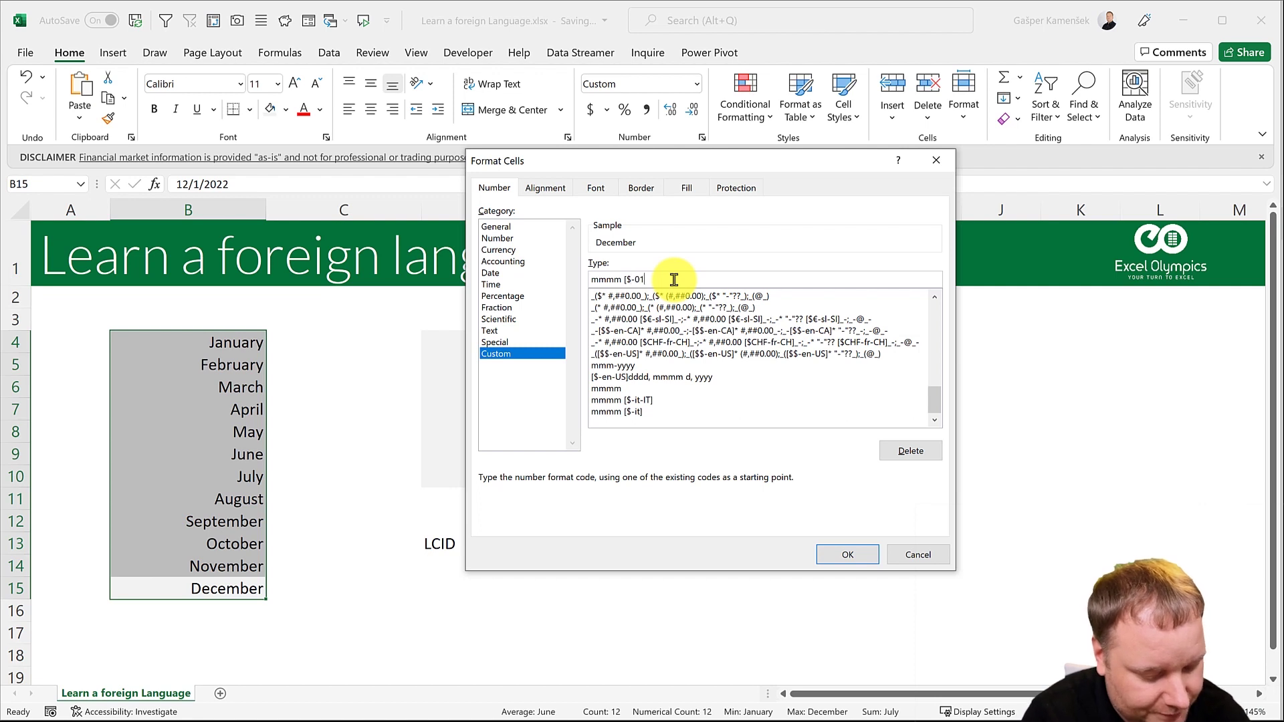
type("[$-010]")
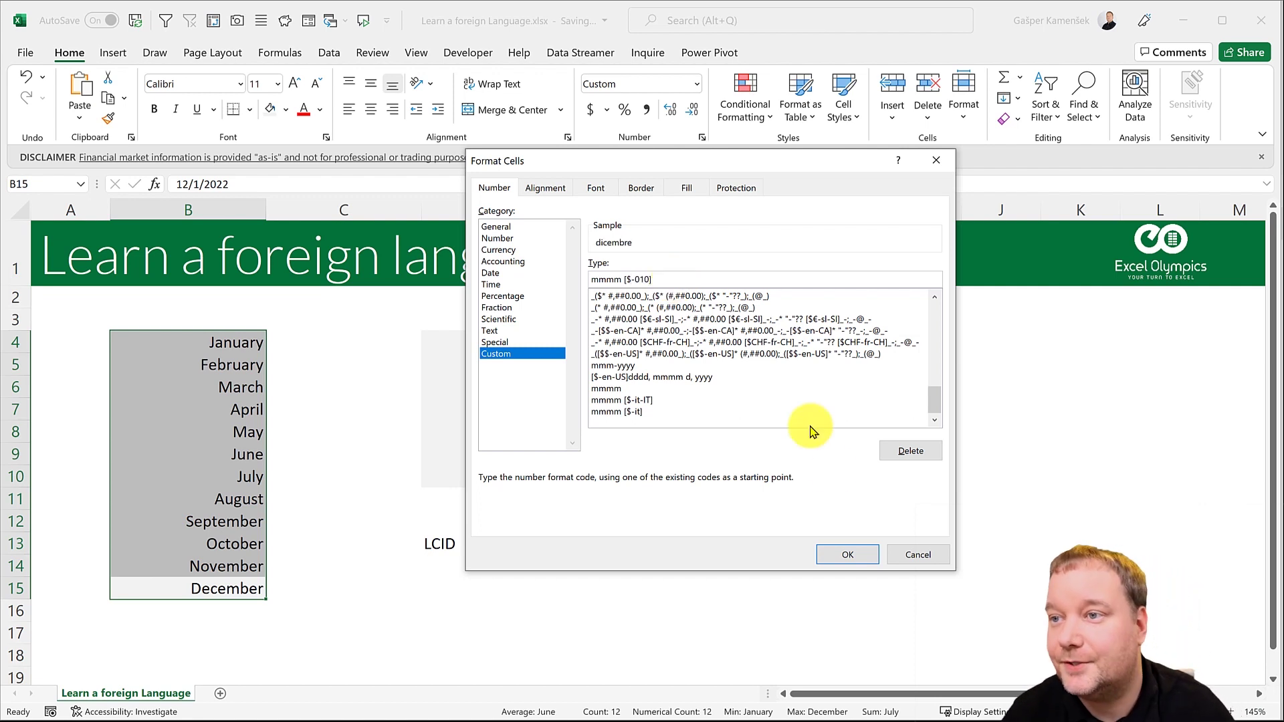
left_click(849, 553)
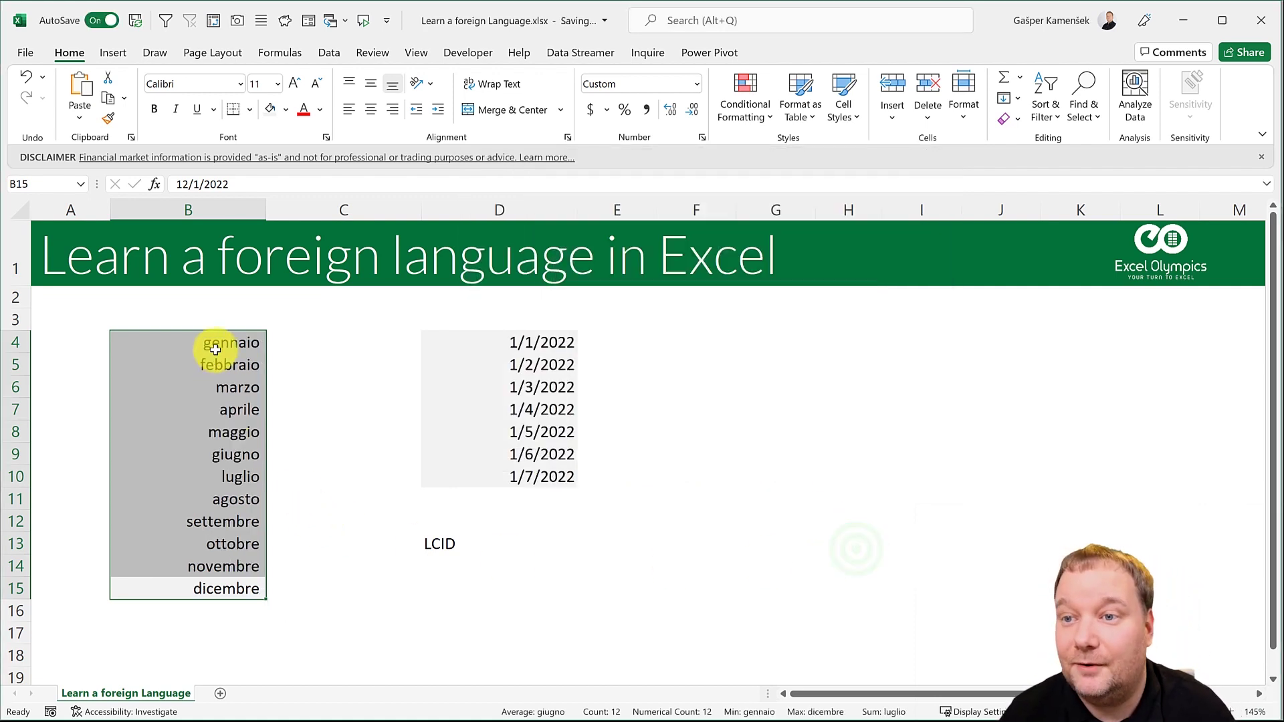
Have the first three month names in B4:B6 read aloud with Speak Cells.
left_click_drag(215, 344, 234, 388)
left_click(364, 20)
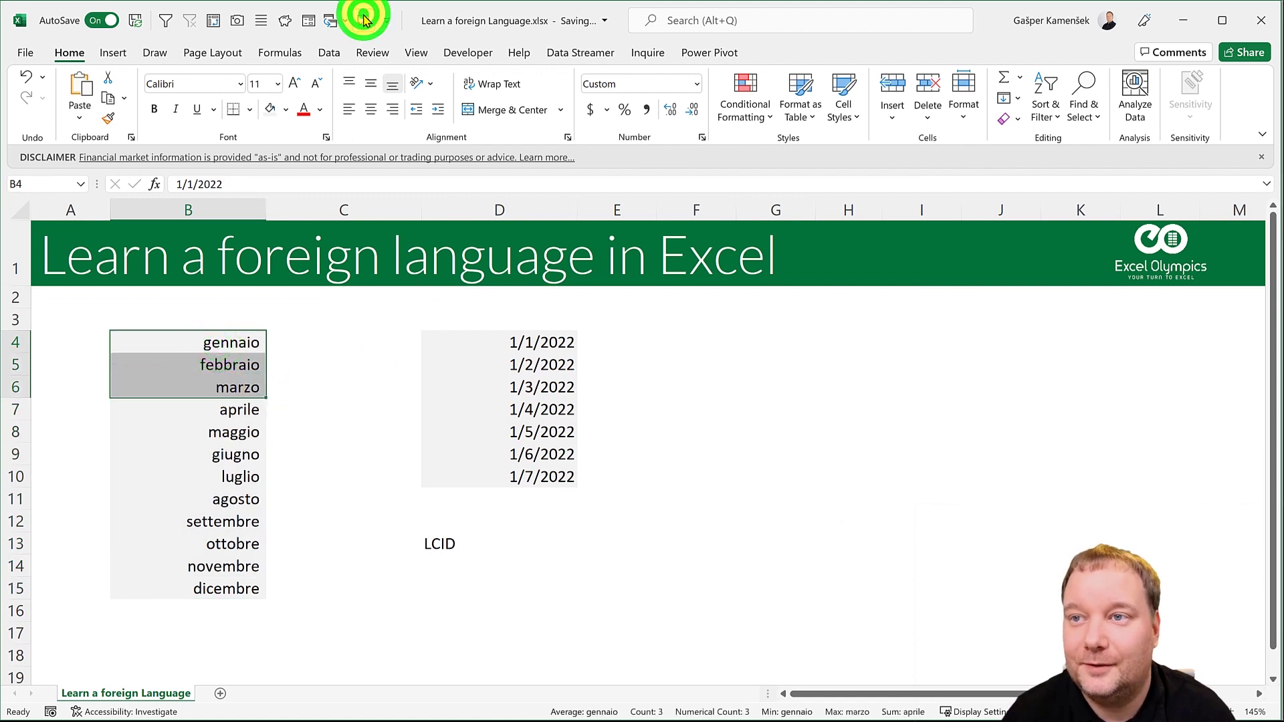
key("Return")
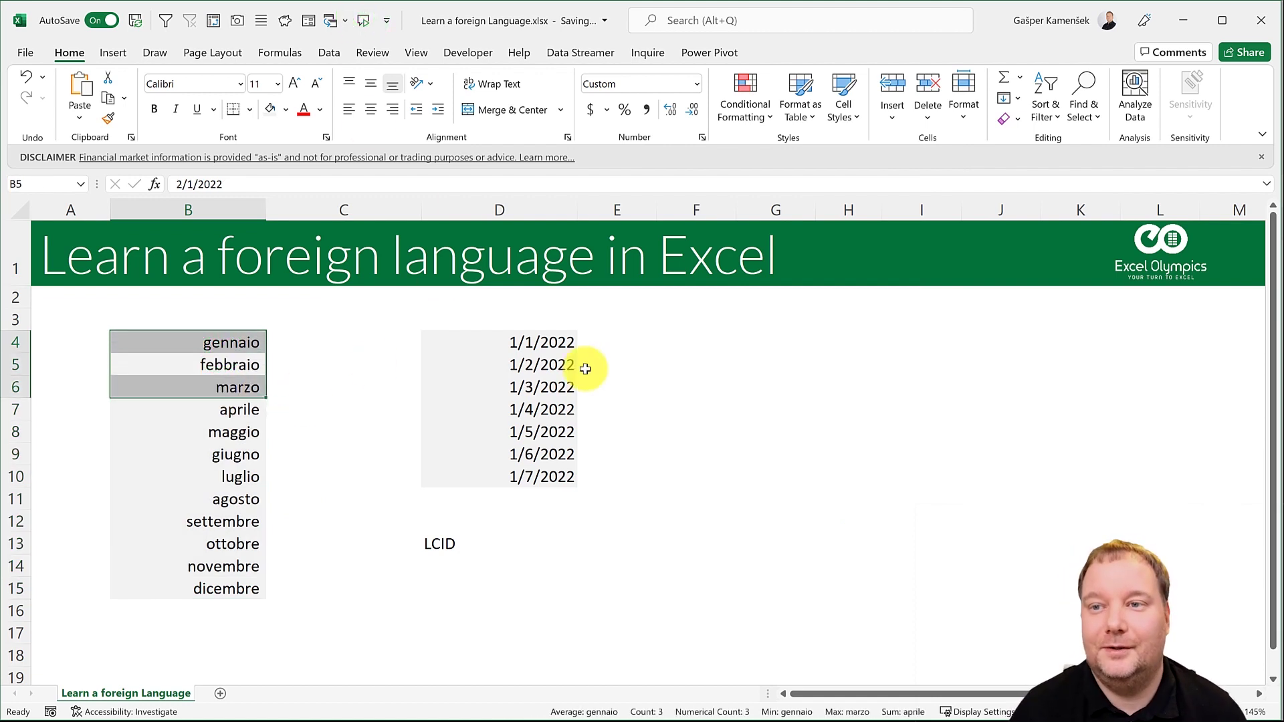
key("Return")
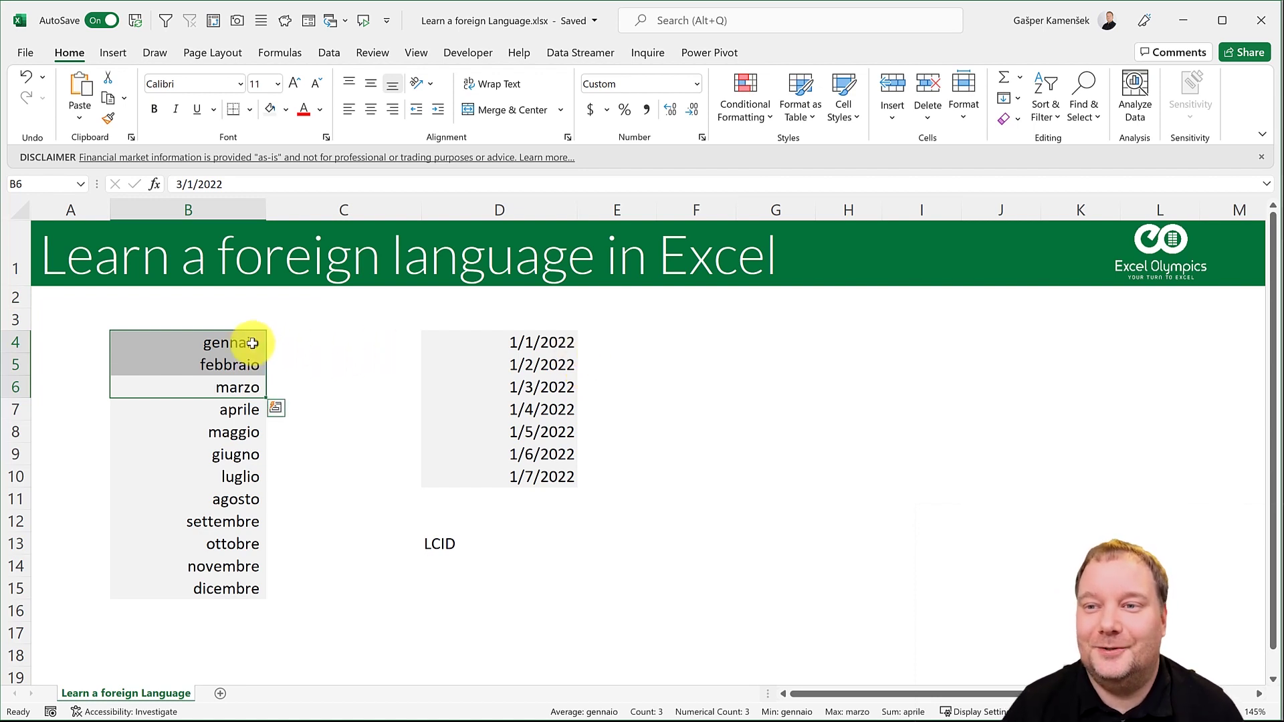
left_click_drag(253, 343, 230, 588)
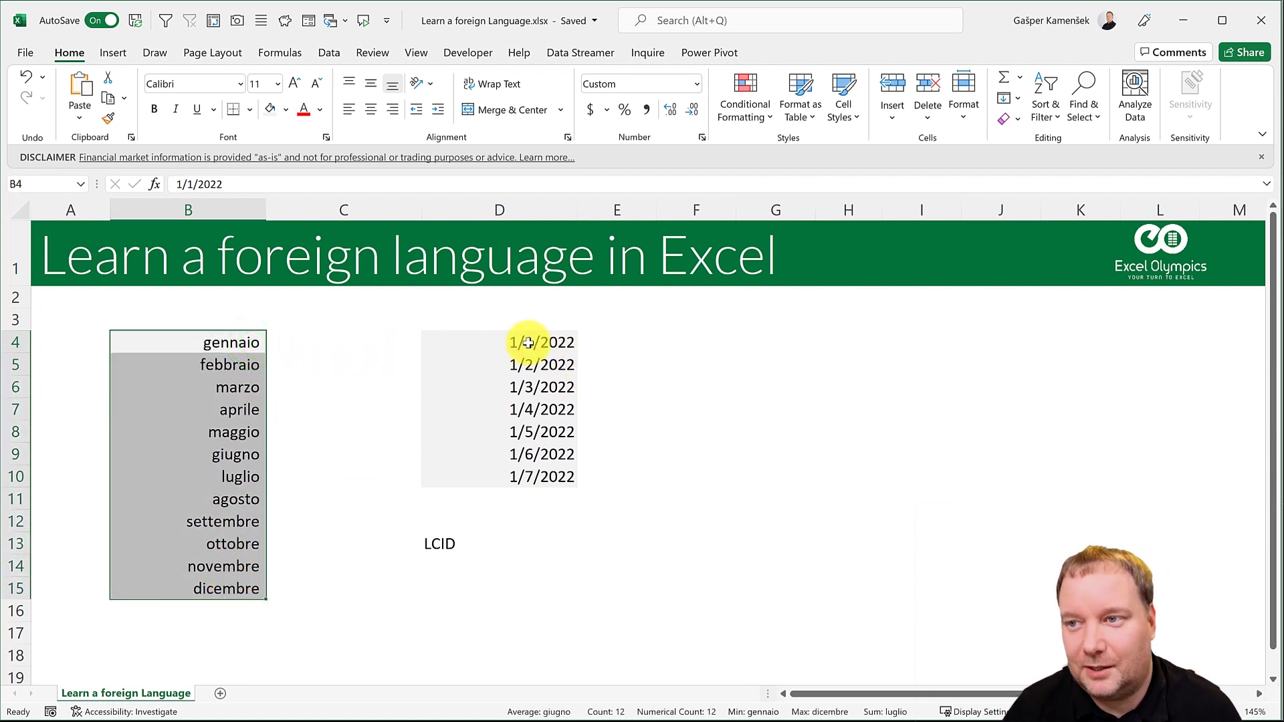
Apply the custom number format dddd [$-010] to the dates in D4:D10.
left_click_drag(526, 342, 624, 473)
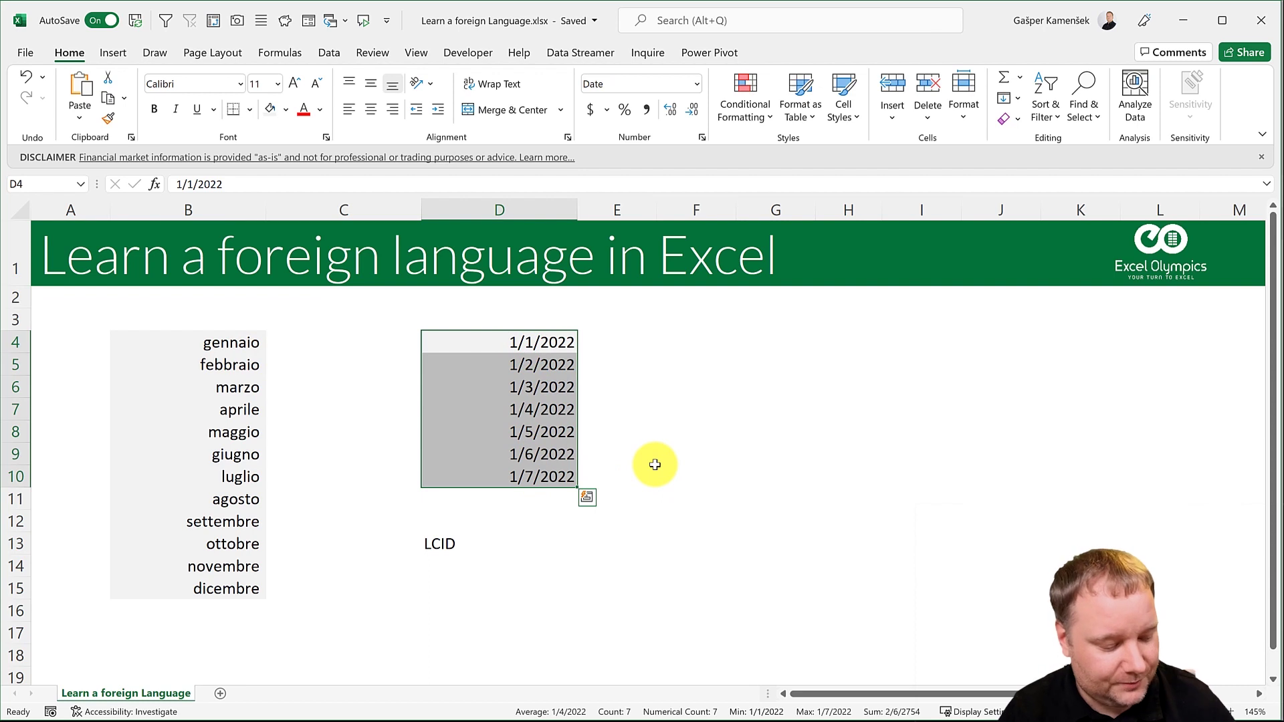
key("ctrl+1")
left_click(537, 354)
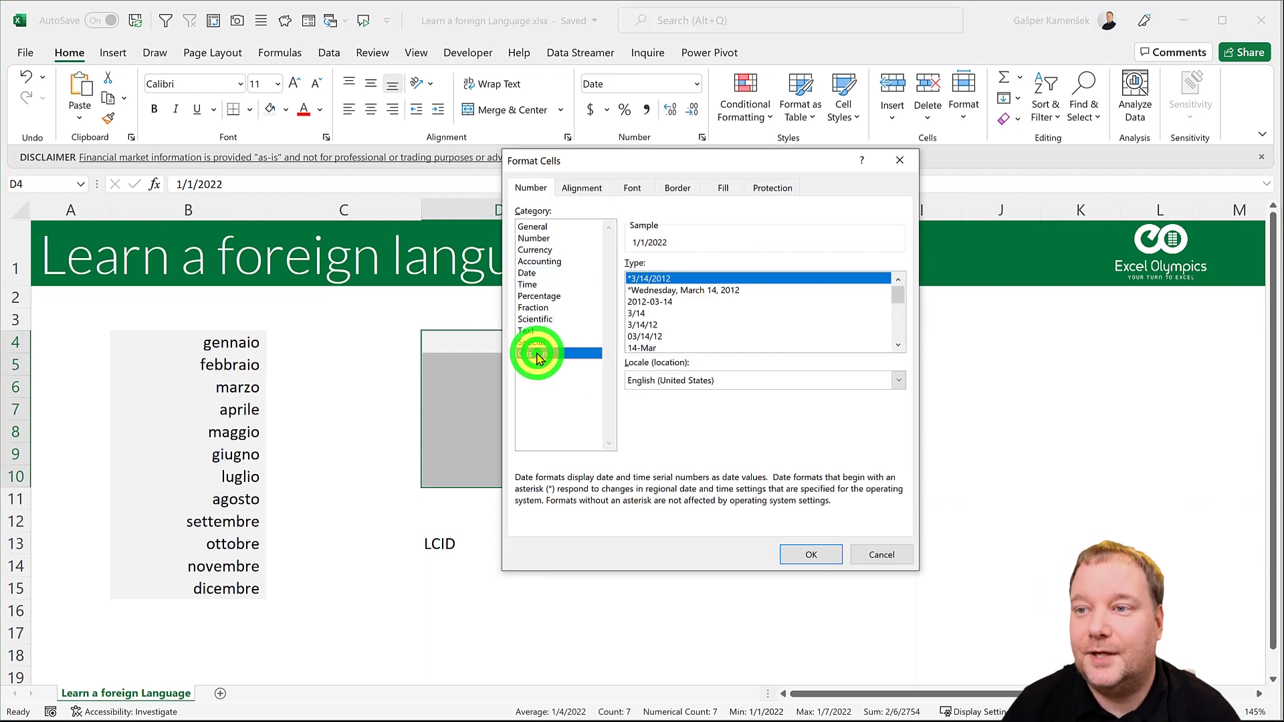
double_click(665, 280)
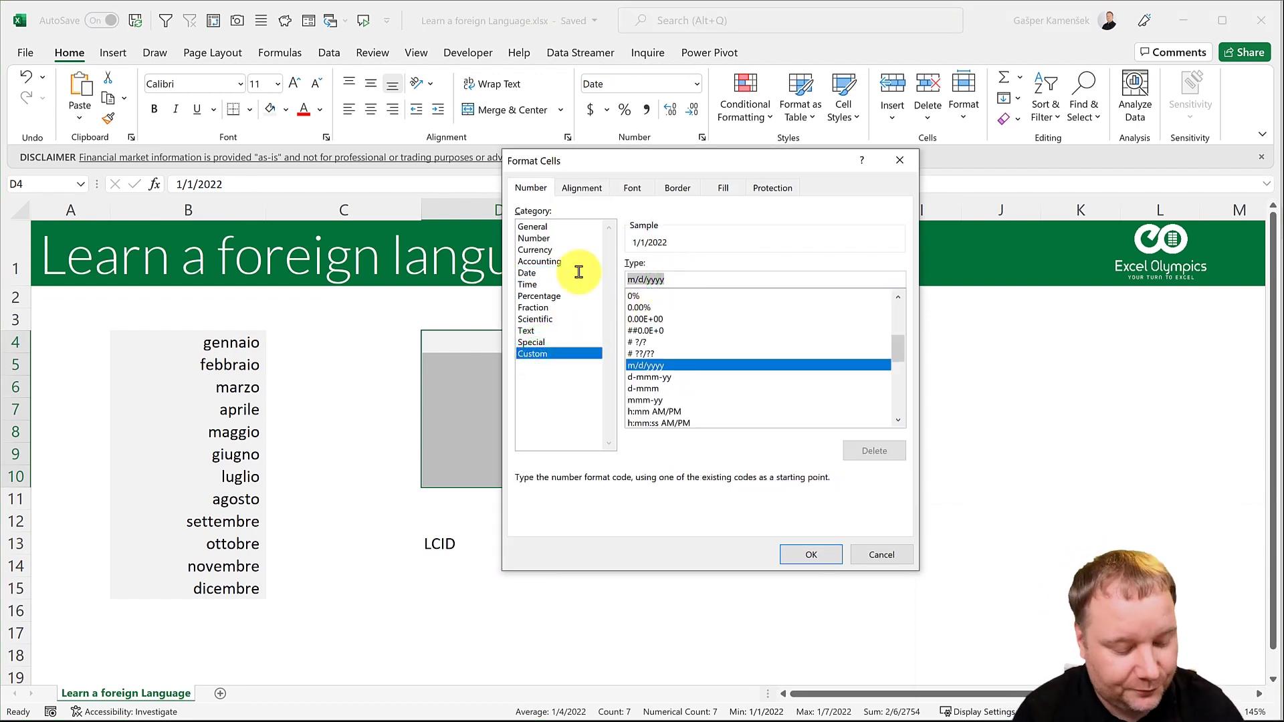
type("dddd")
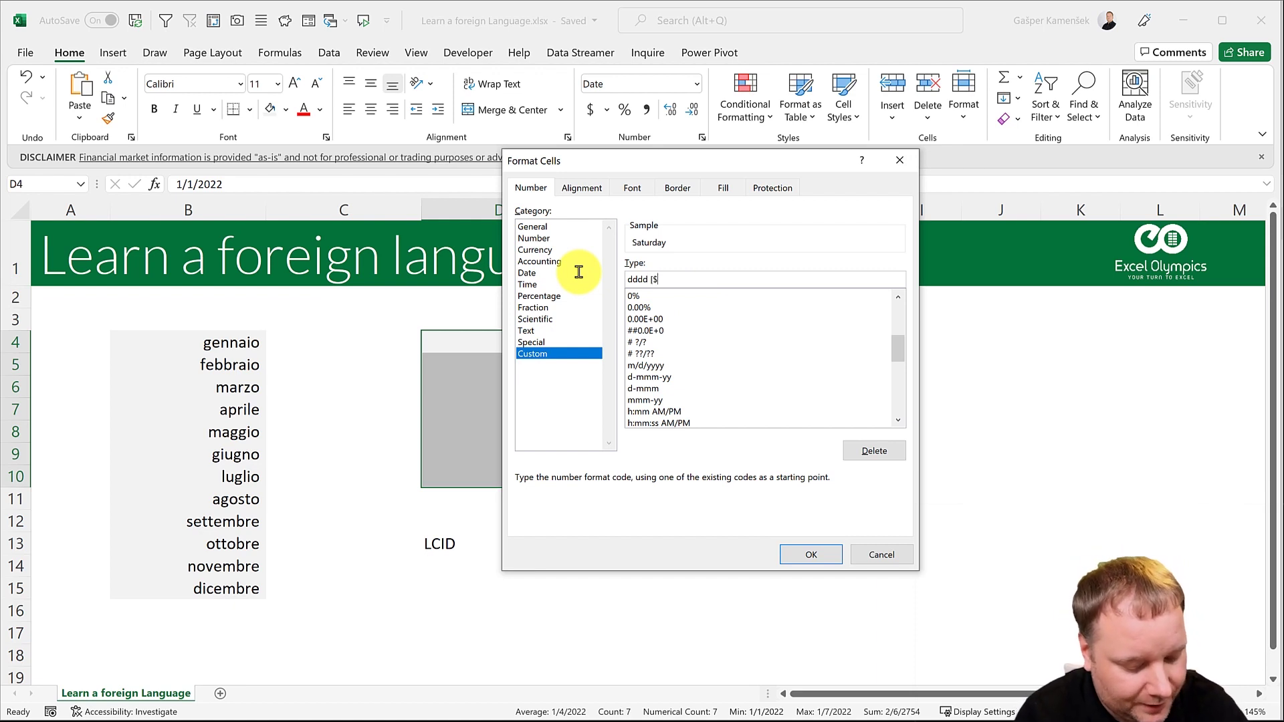
type("[$-010")
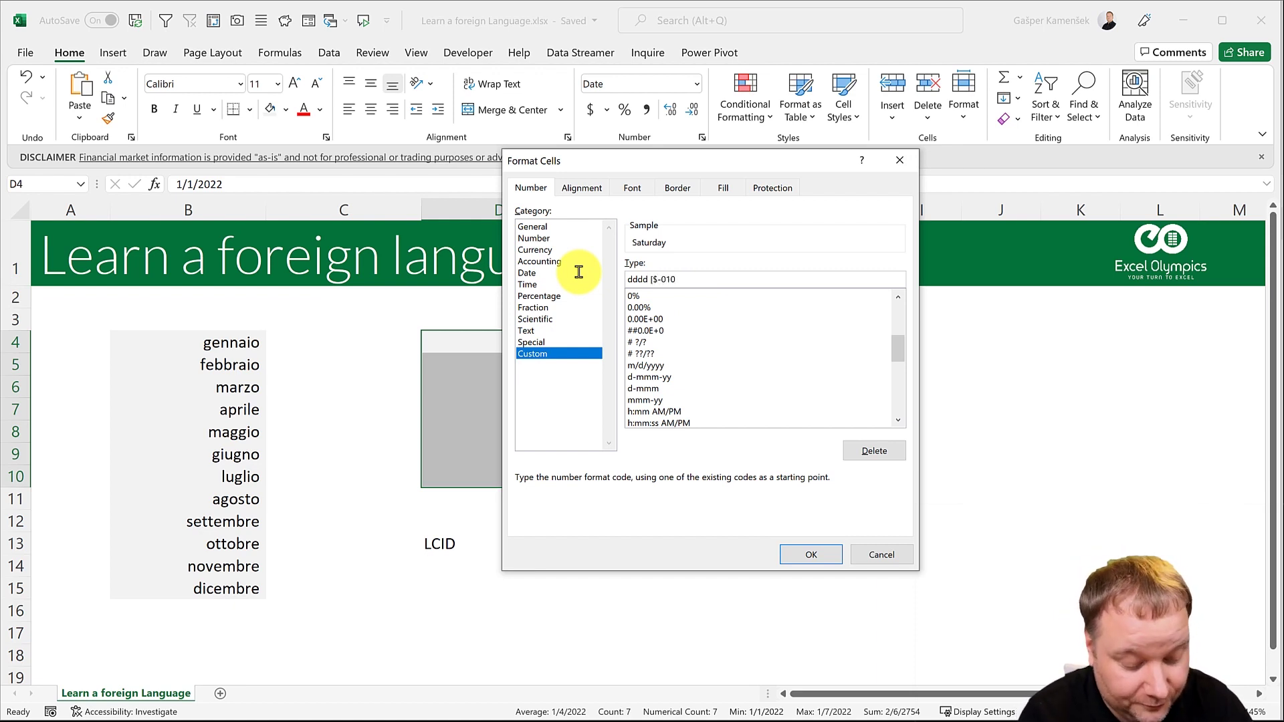
type("]")
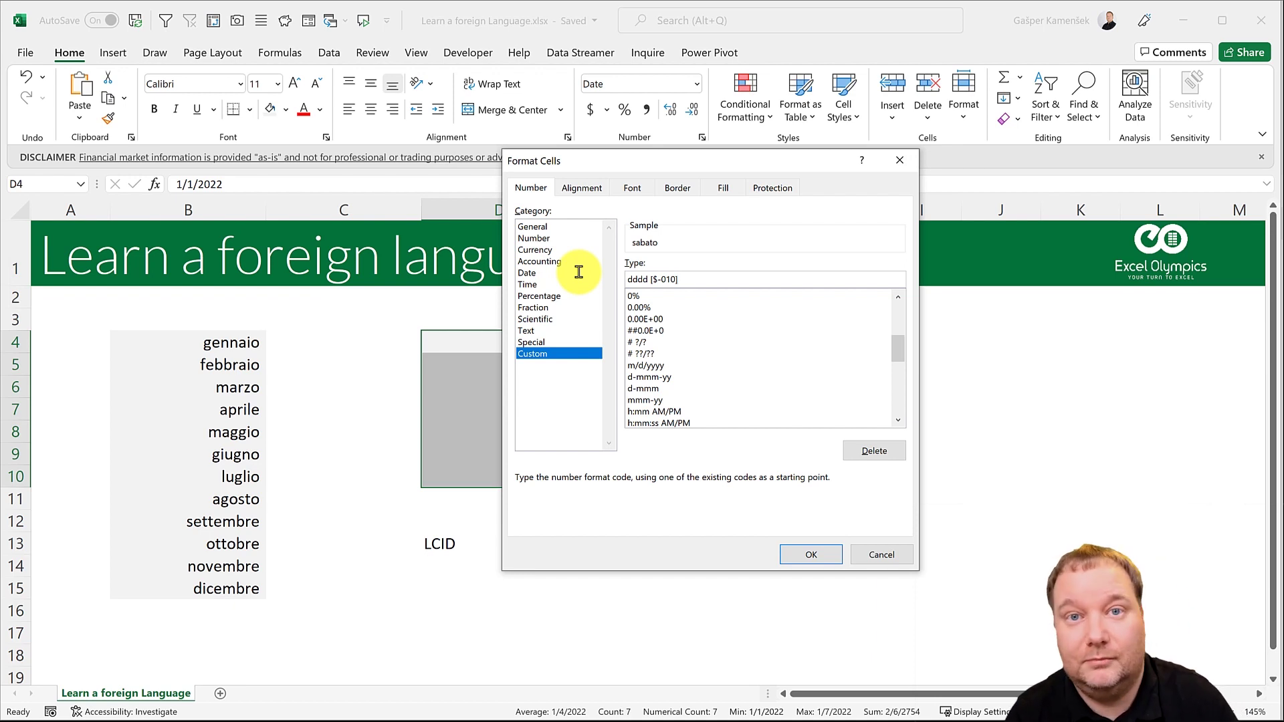
left_click(822, 555)
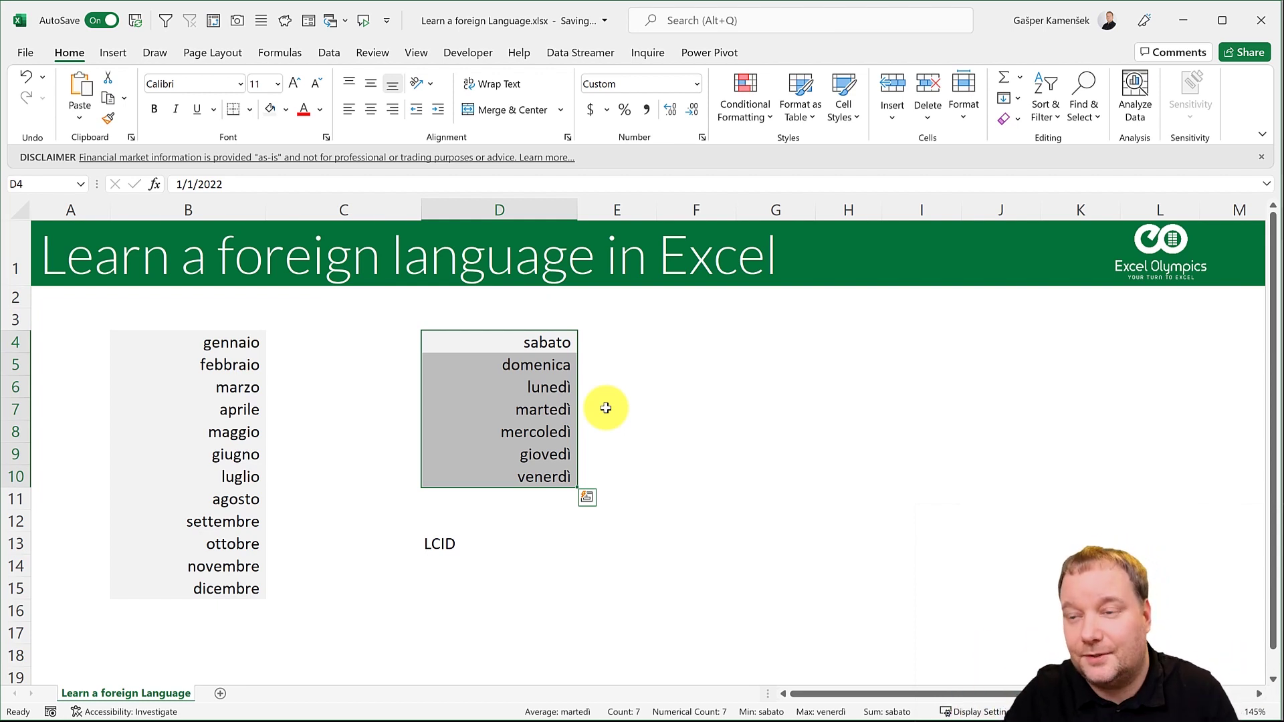
Widen column E slightly beside the weekday list.
left_click(604, 348)
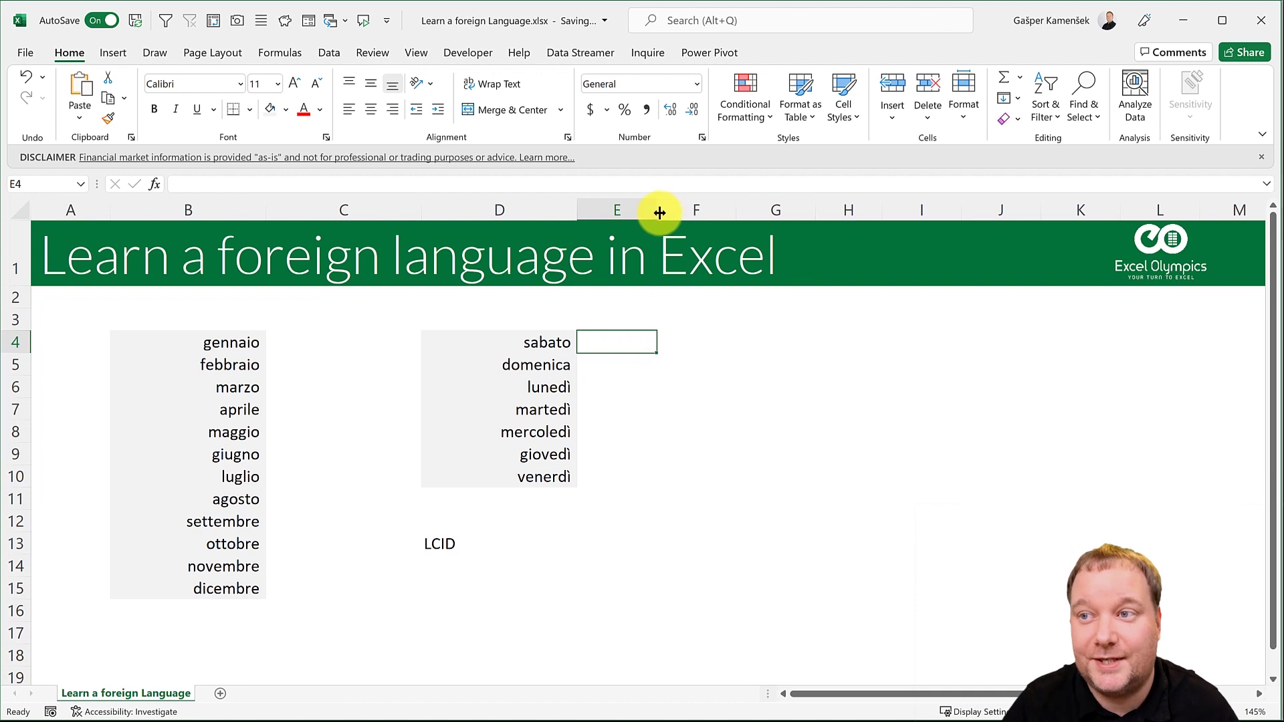
left_click_drag(658, 211, 676, 214)
left_click_drag(630, 338, 636, 467)
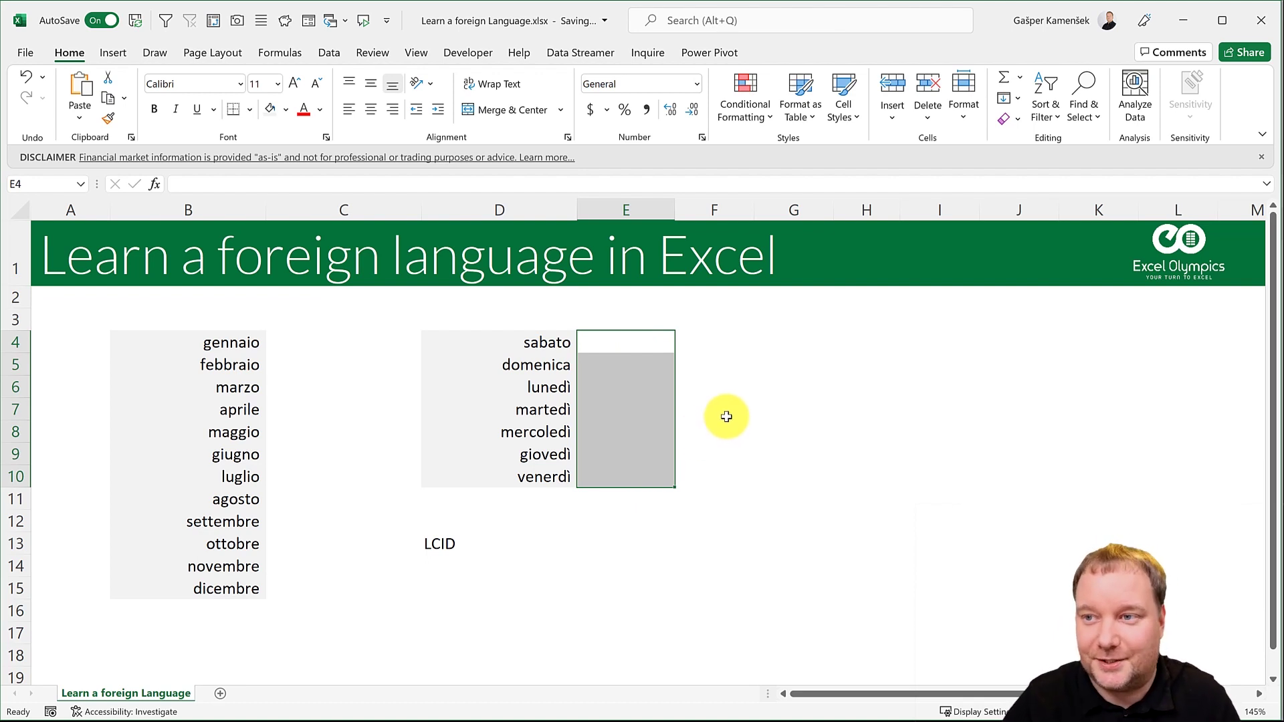
left_click(555, 341)
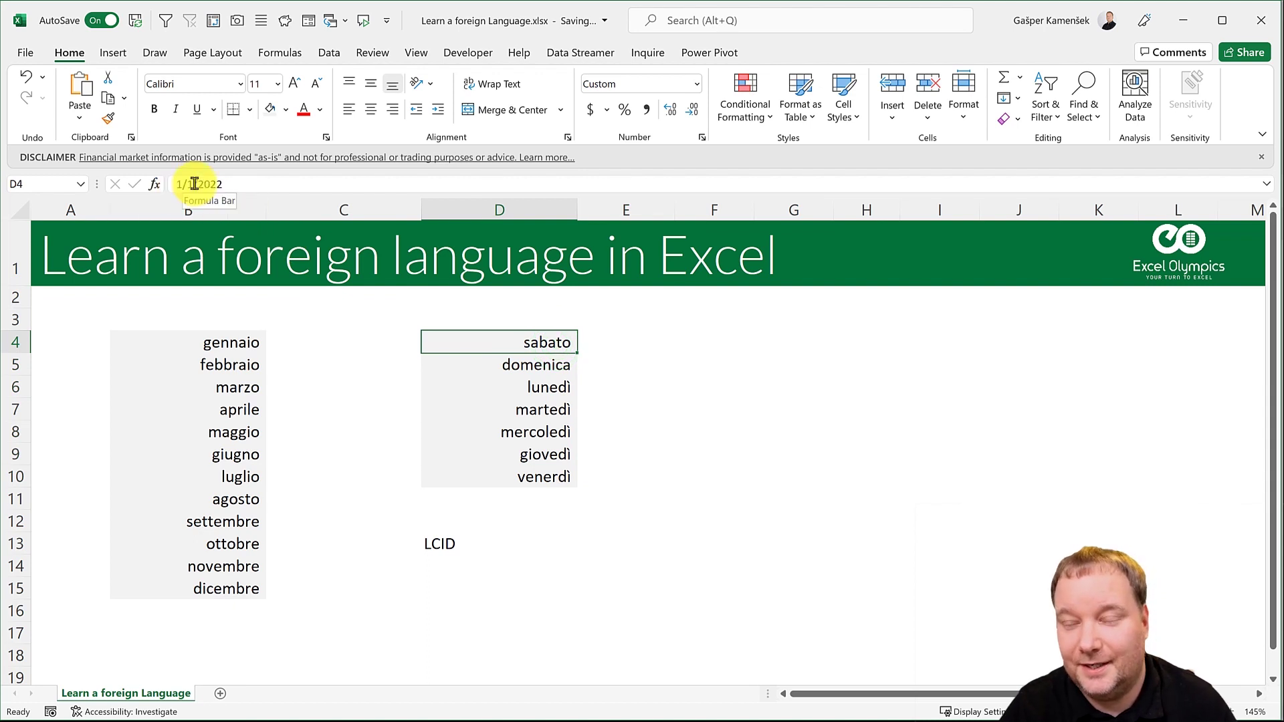
left_click_drag(535, 341, 535, 473)
Enter the header Days in D3 and convert D3:D10 into a table with a header row.
left_click(528, 323)
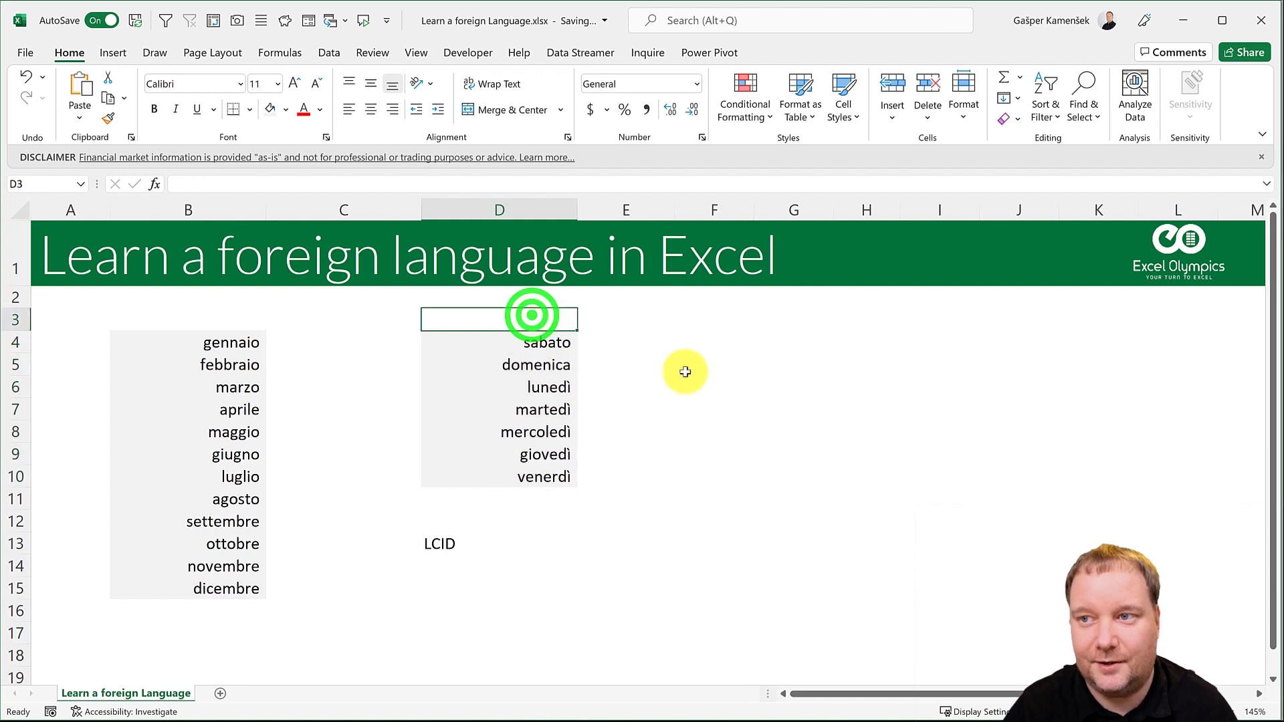
type("Da")
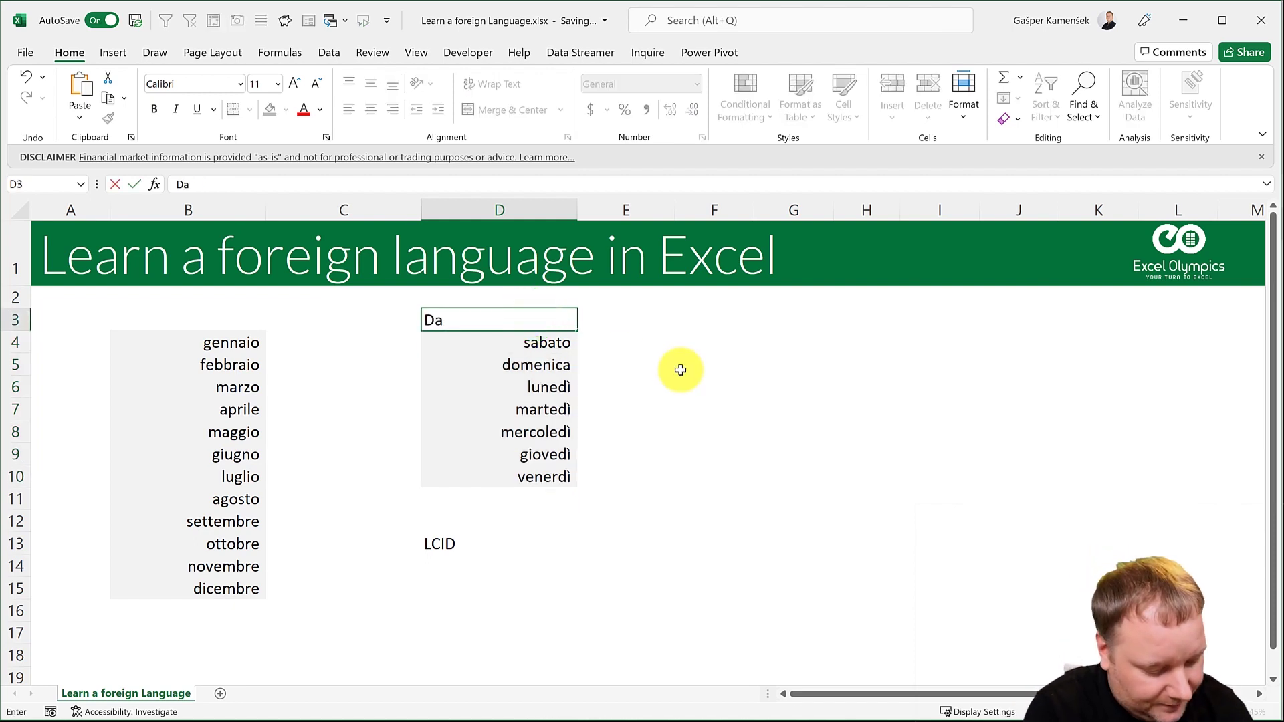
type("ys")
key("ctrl+Return")
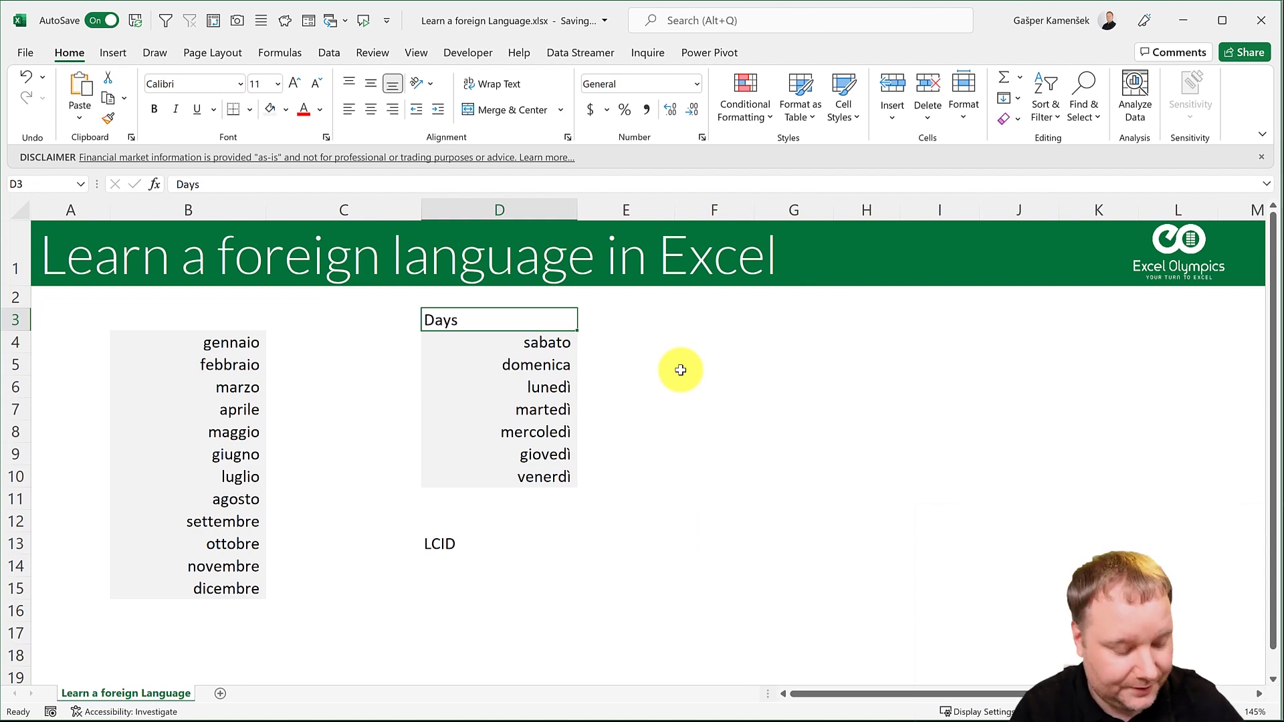
key("ctrl+shift+Down")
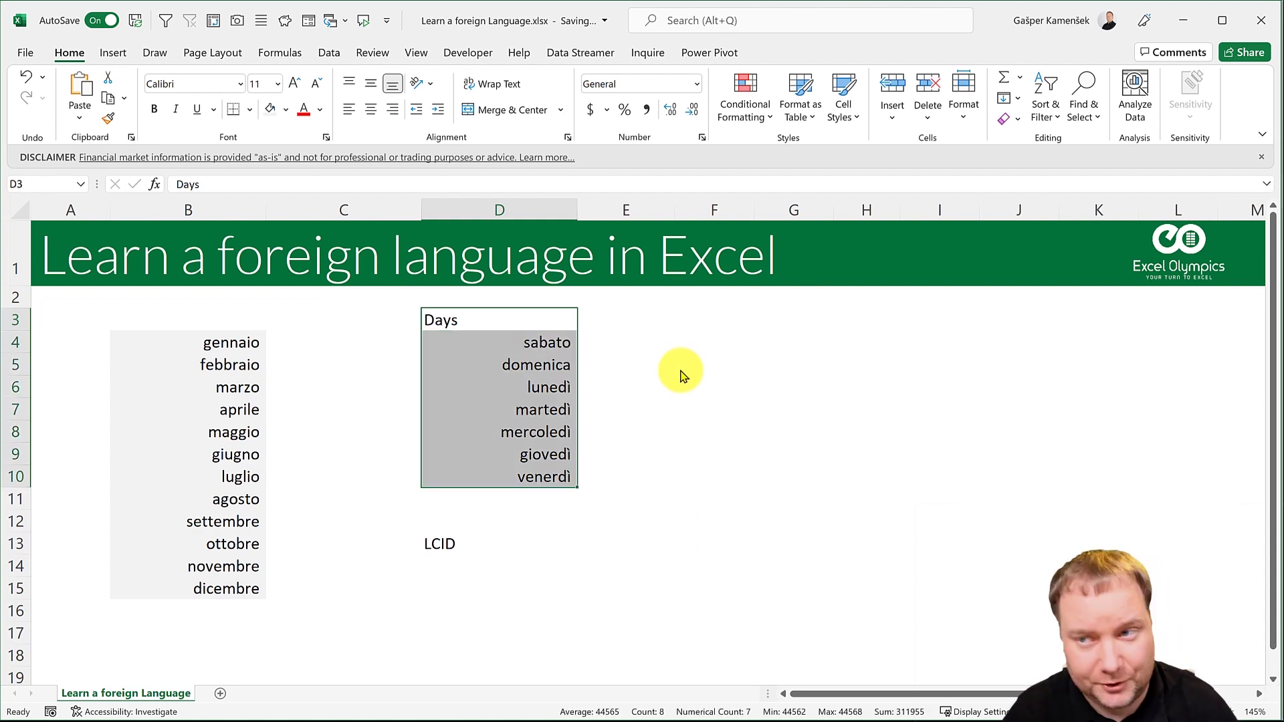
key("ctrl+t")
left_click(702, 429)
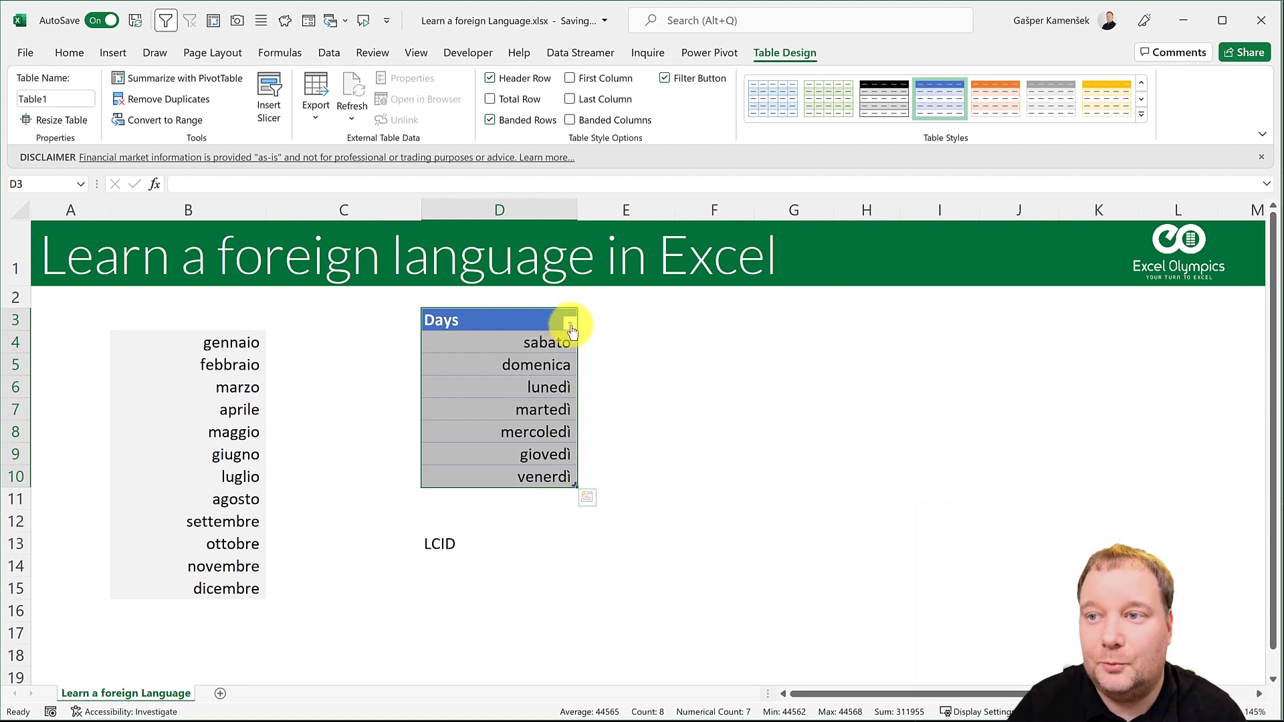
Sort the table's Days column from oldest to newest and select its weekday cells D4:D10.
left_click(569, 323)
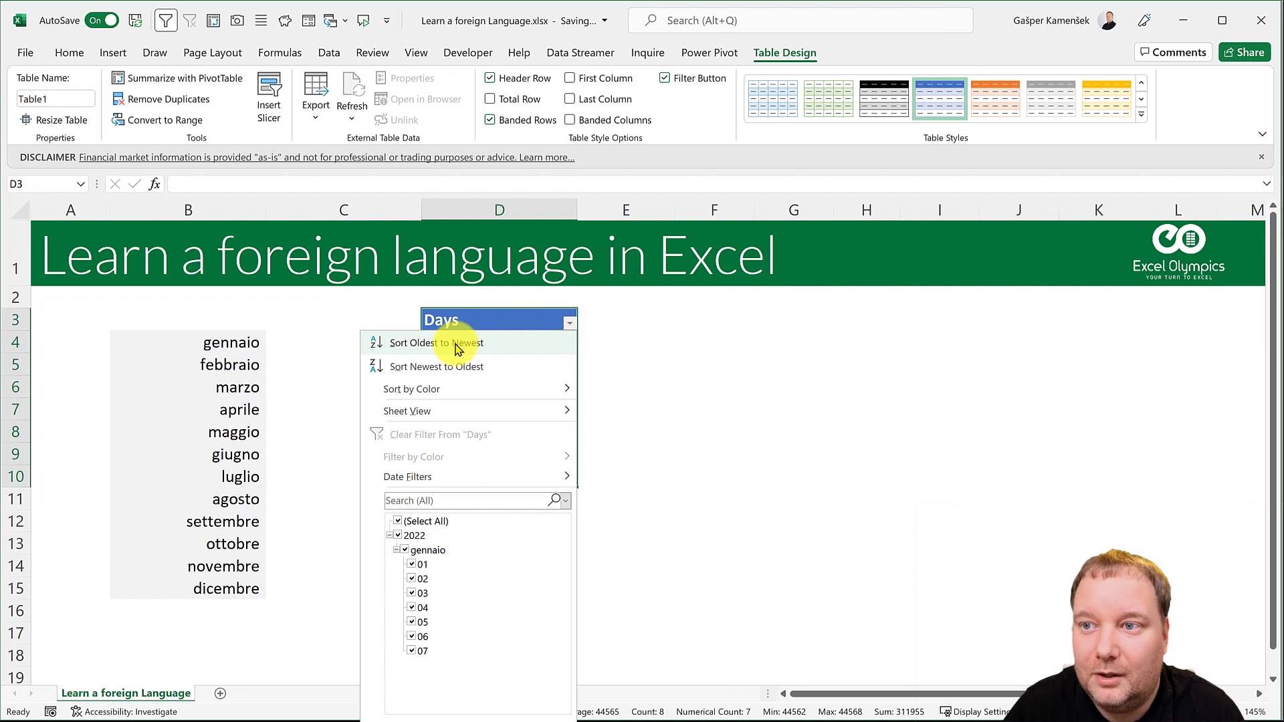
left_click(455, 345)
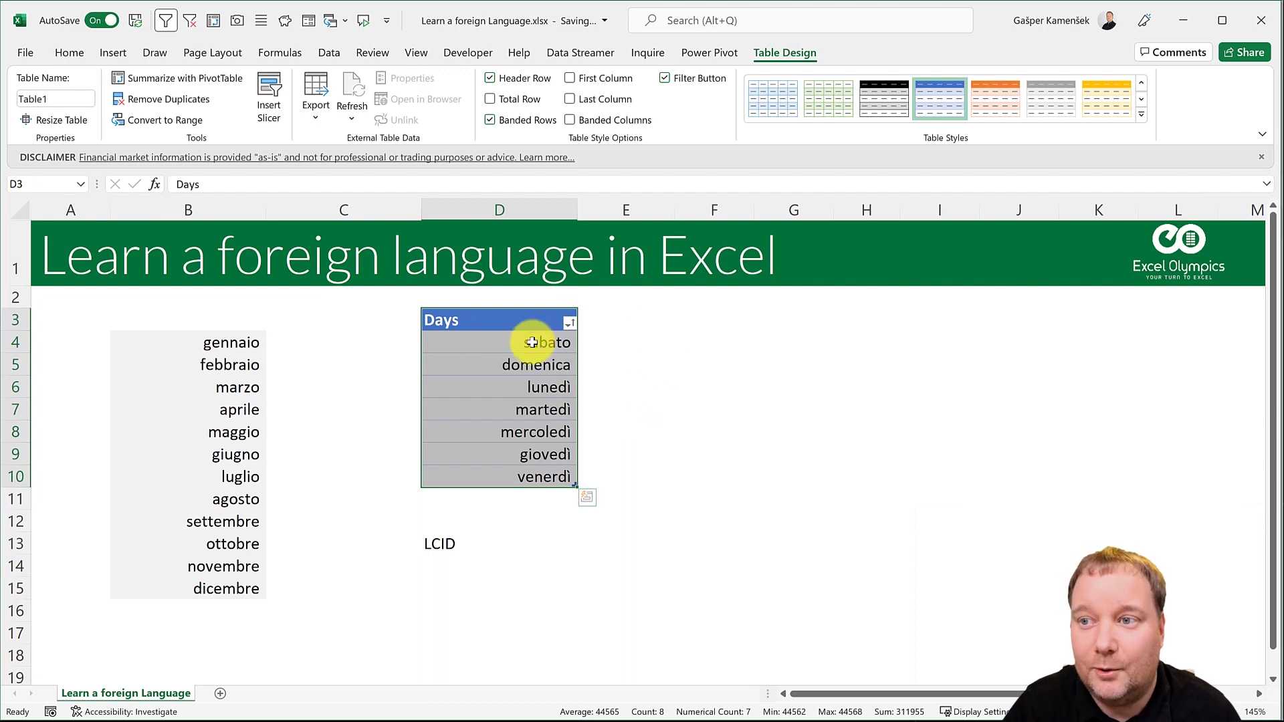
left_click_drag(538, 343, 535, 476)
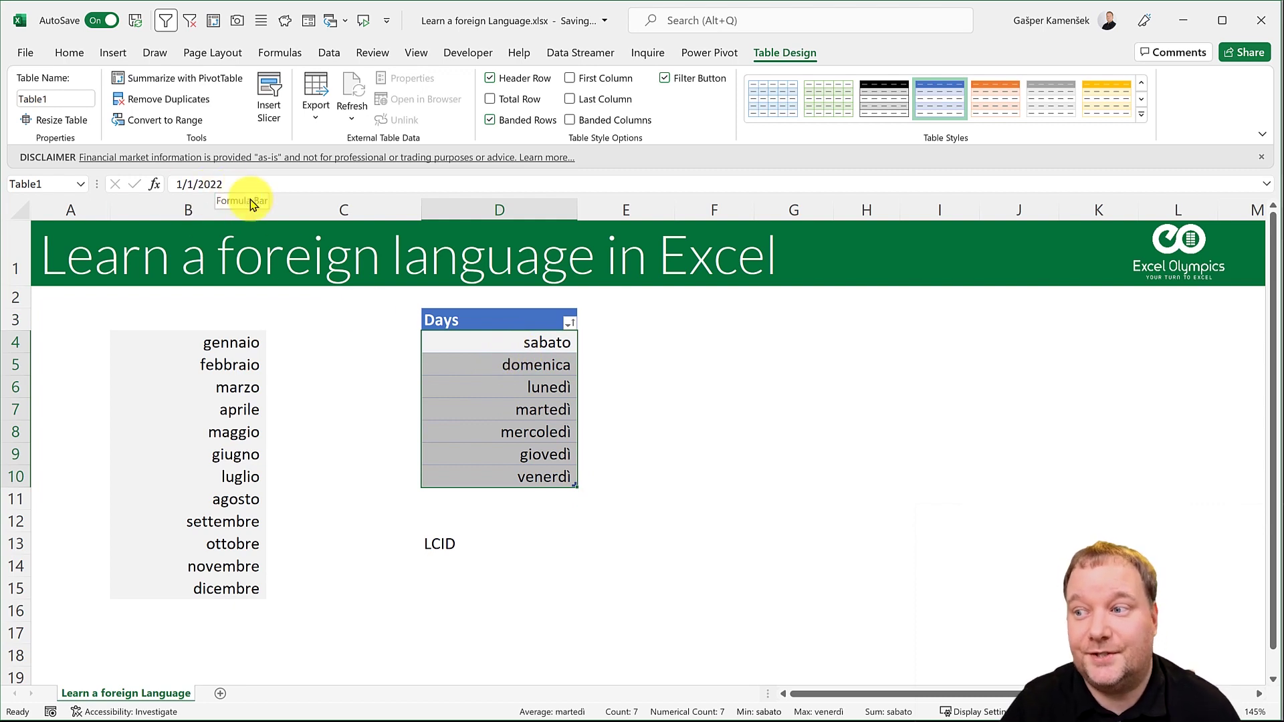
left_click(614, 340)
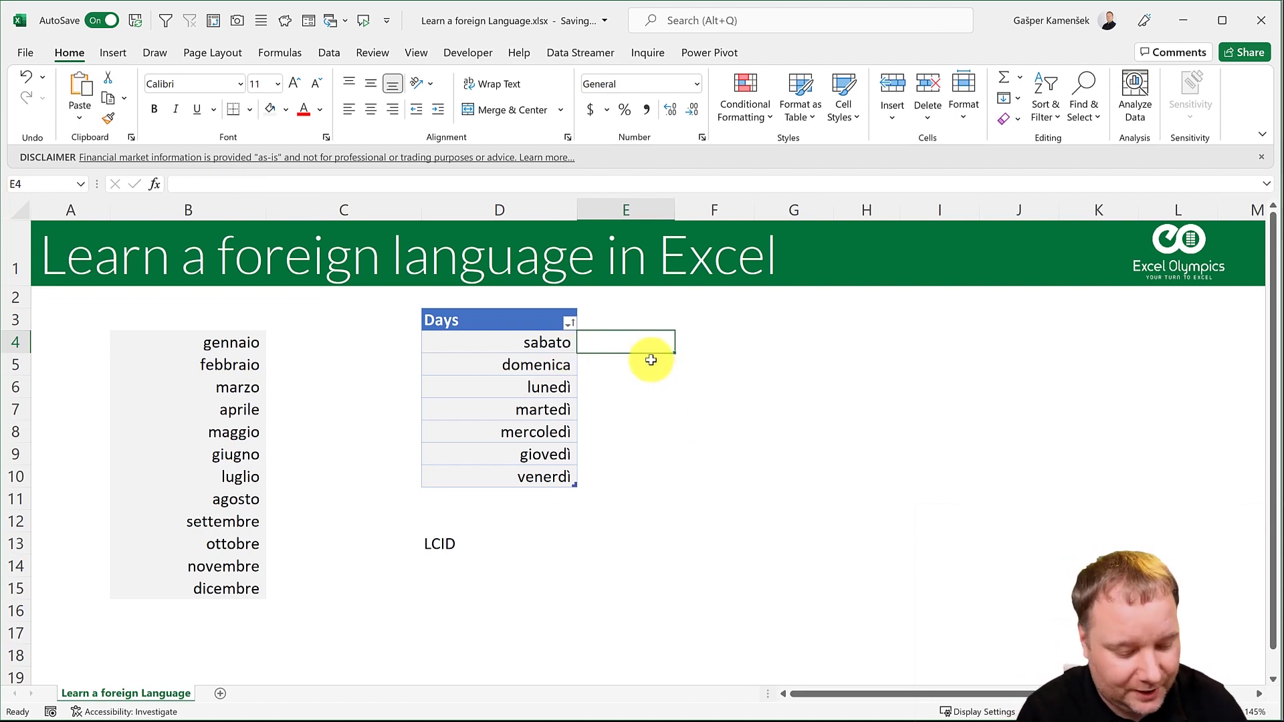
type("=Taxt")
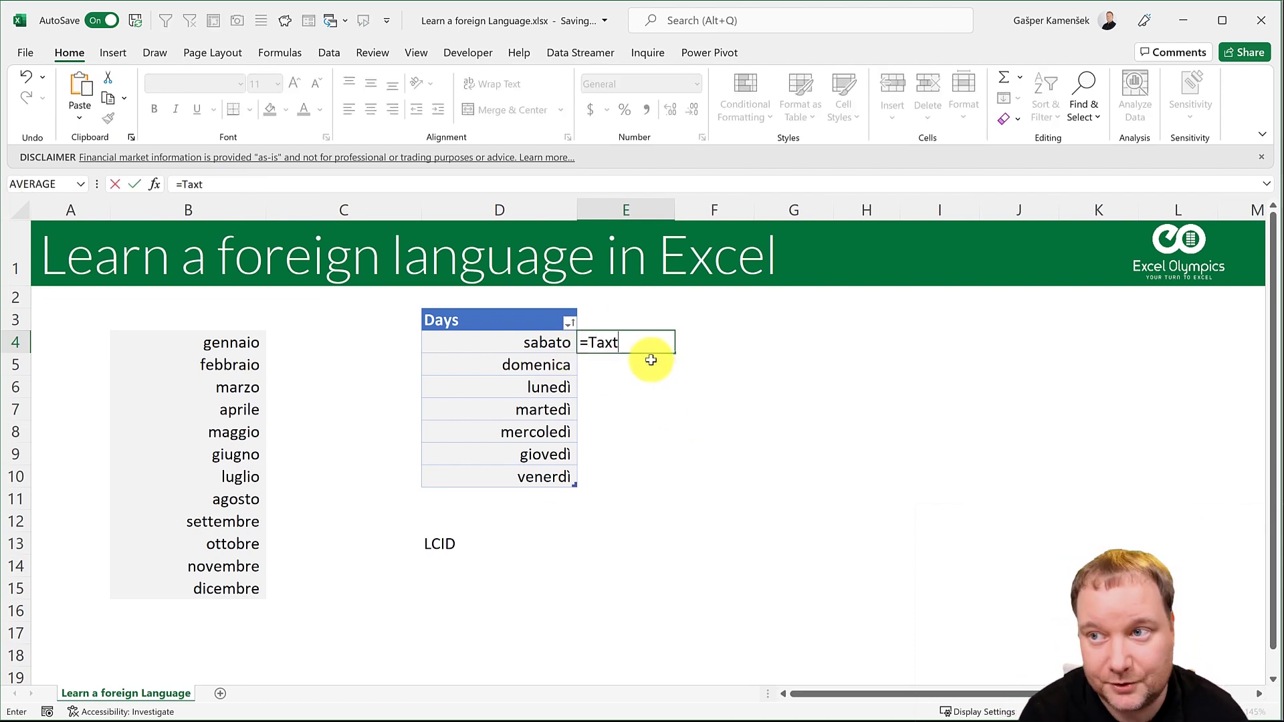
key("BackSpace")
key("BackSpace")
key("BackSpace")
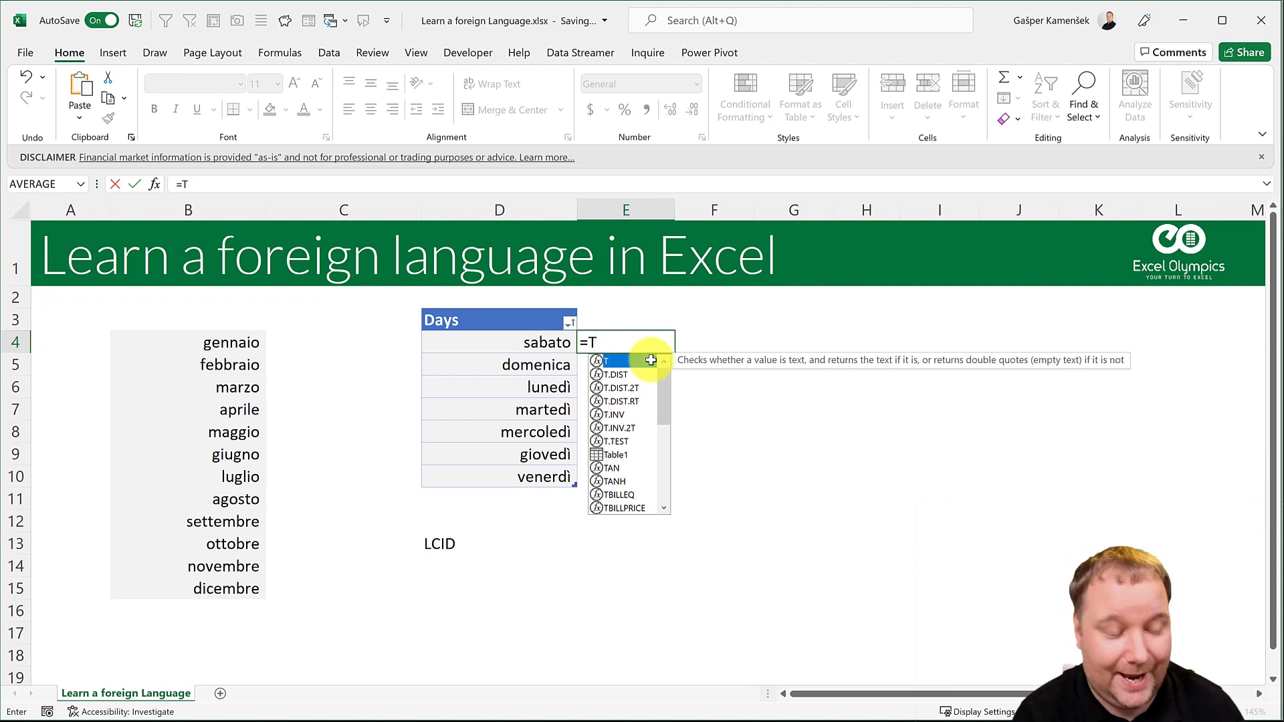
type("ext")
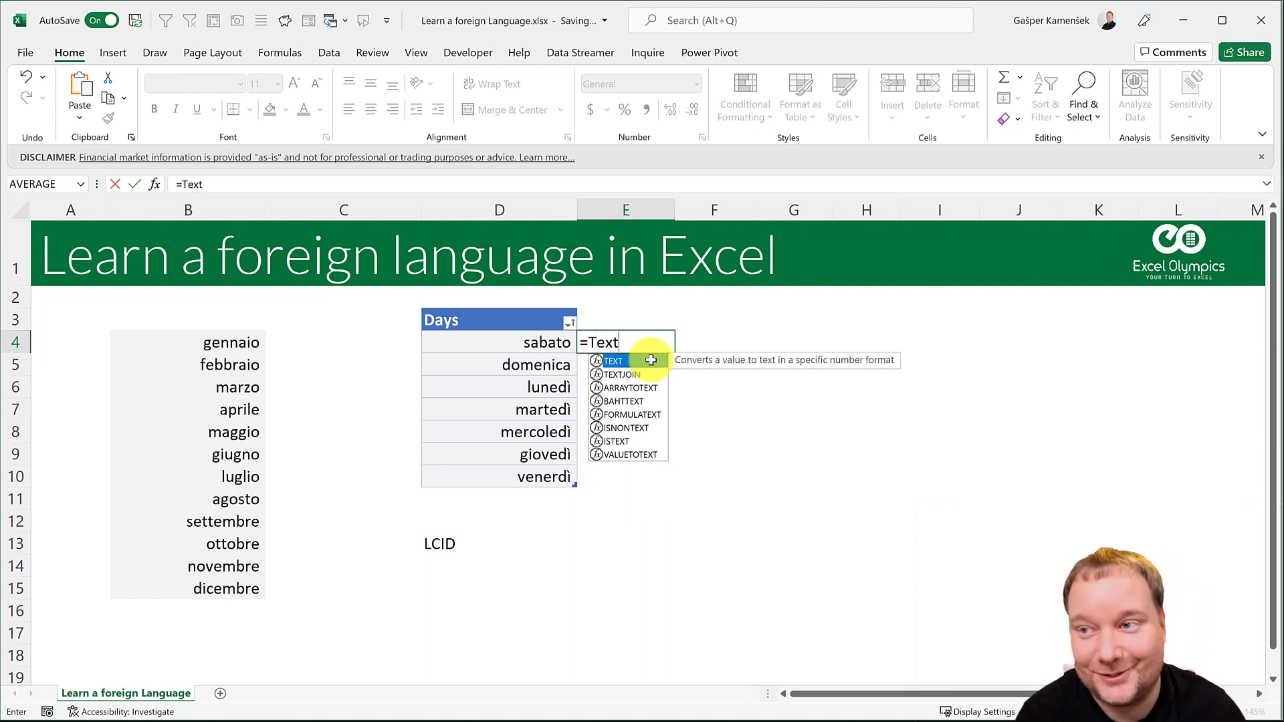
double_click(650, 361)
key("Left")
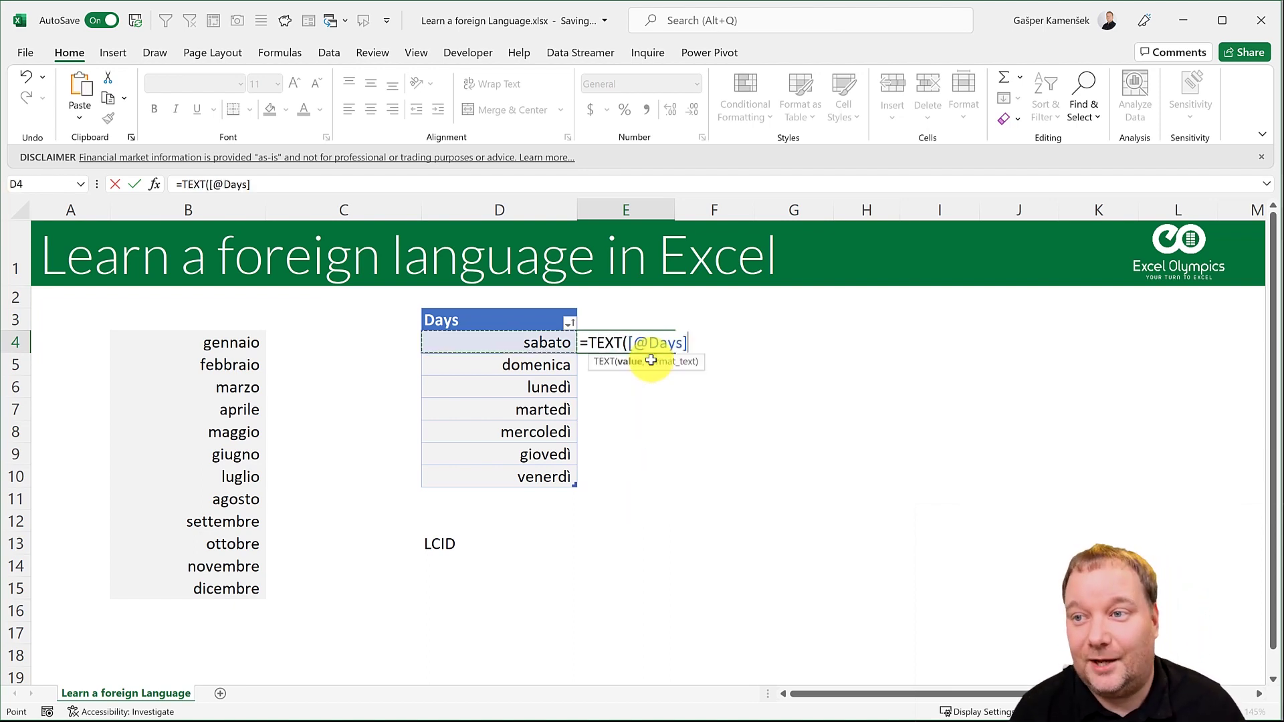
type(",")
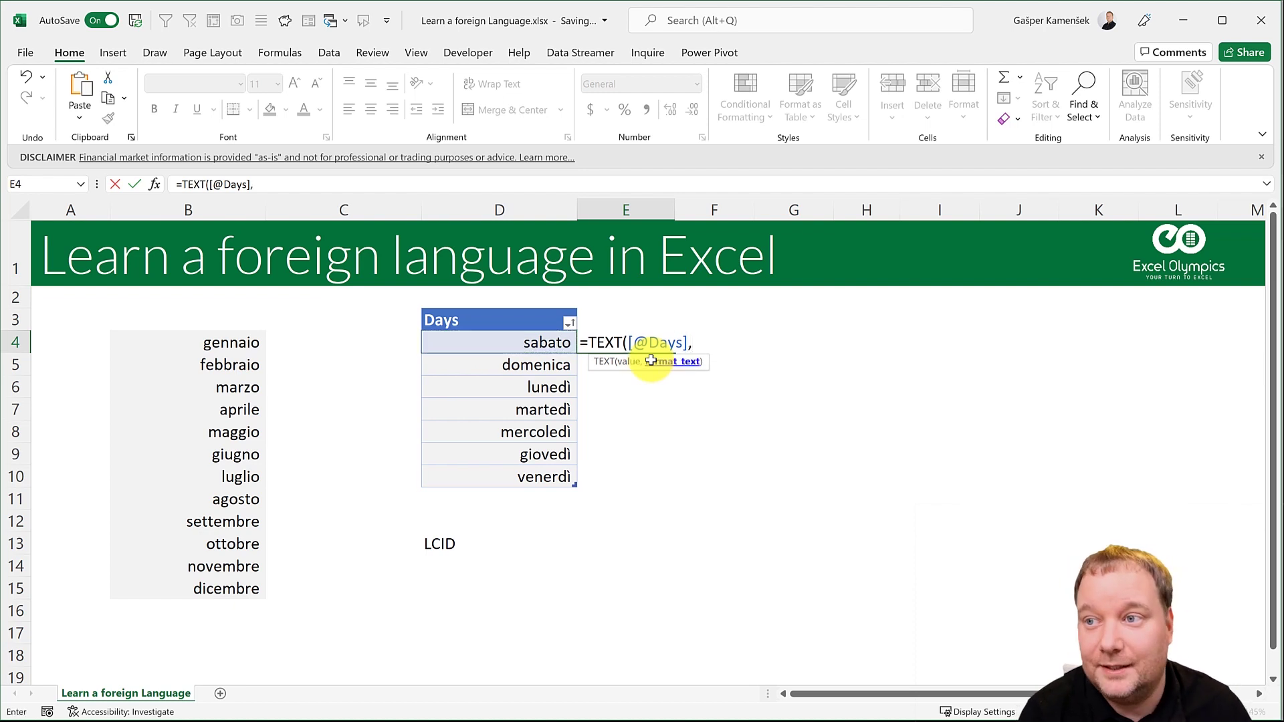
type("\"")
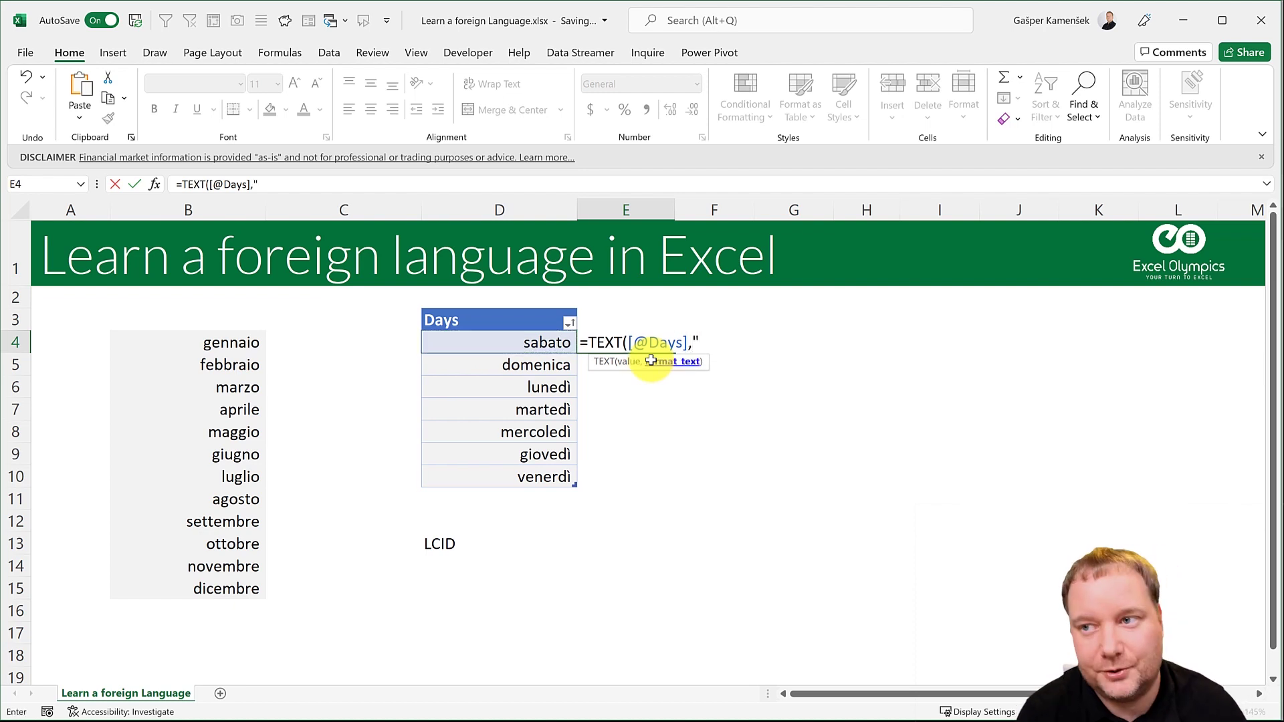
type("dddd")
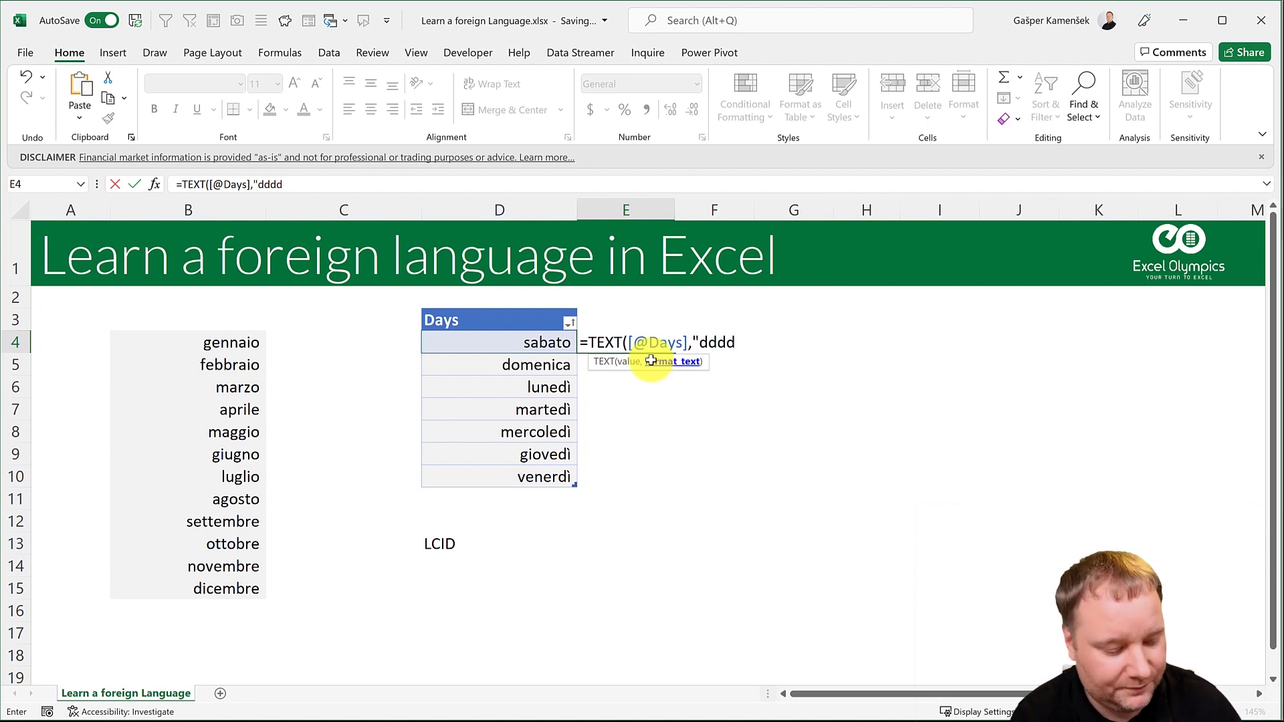
type("\")")
key("Return")
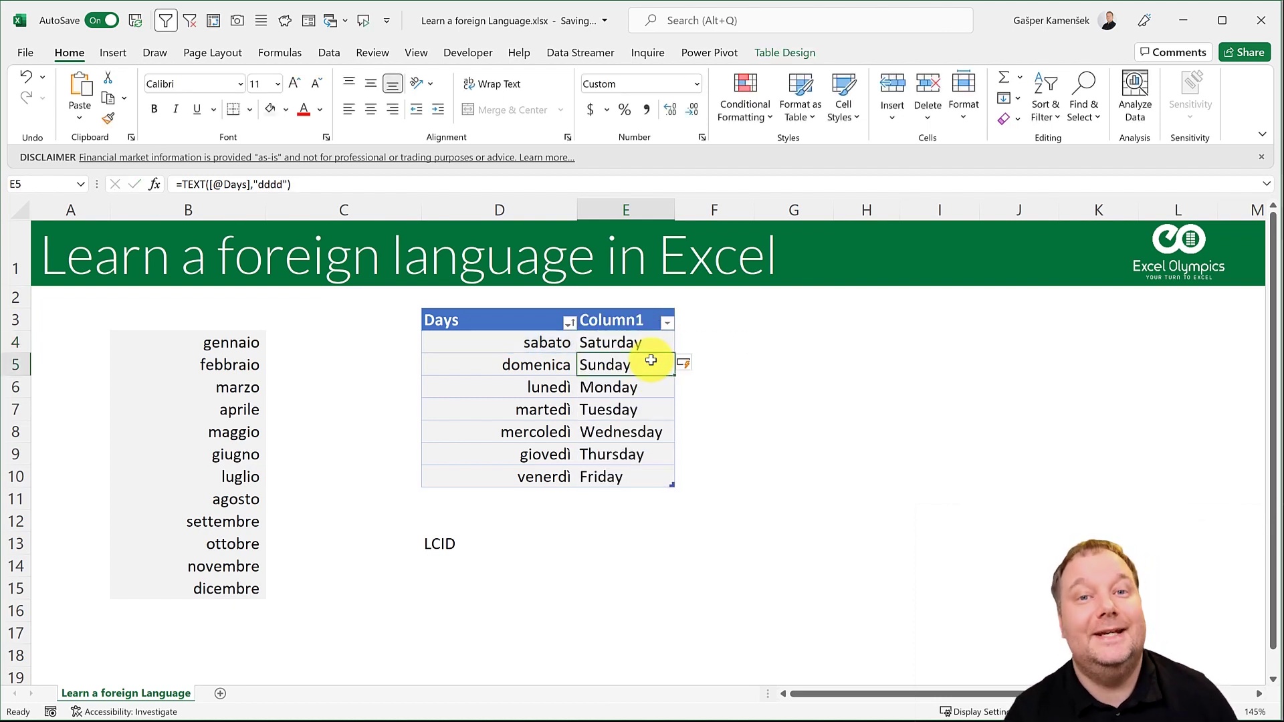
Sort the table from A to Z by the new text column of weekday names.
key("Up")
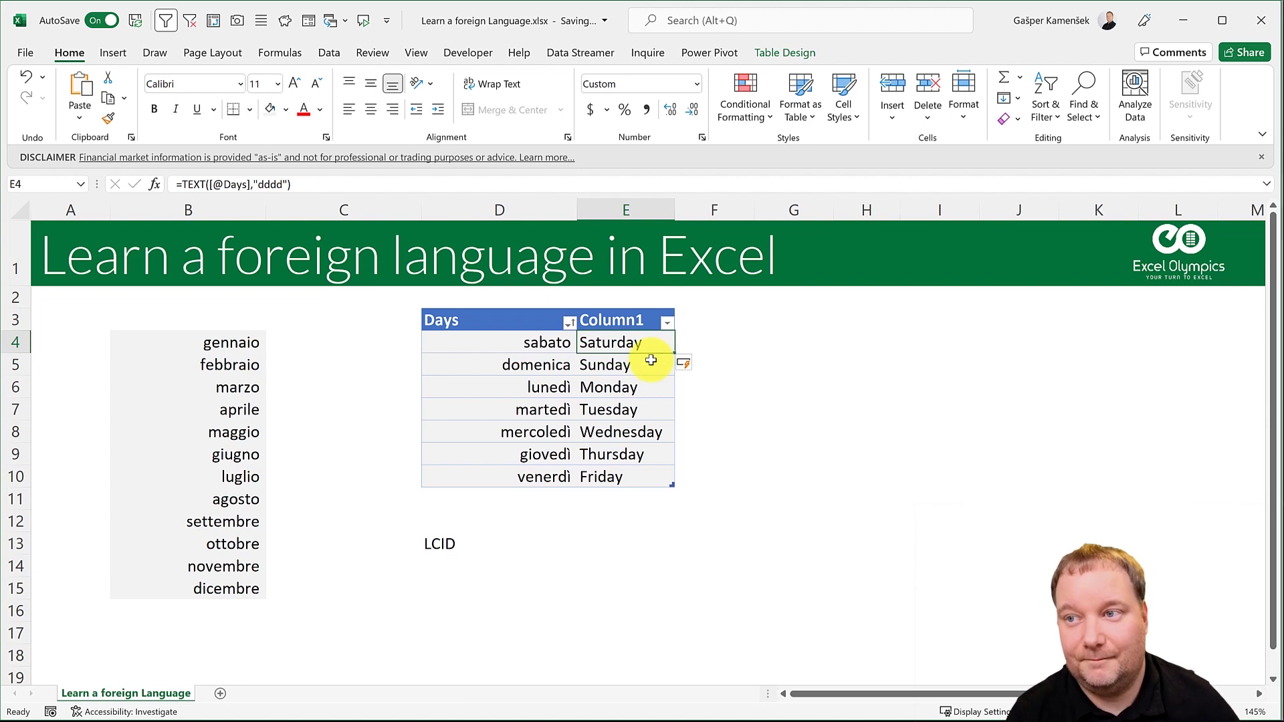
left_click(667, 323)
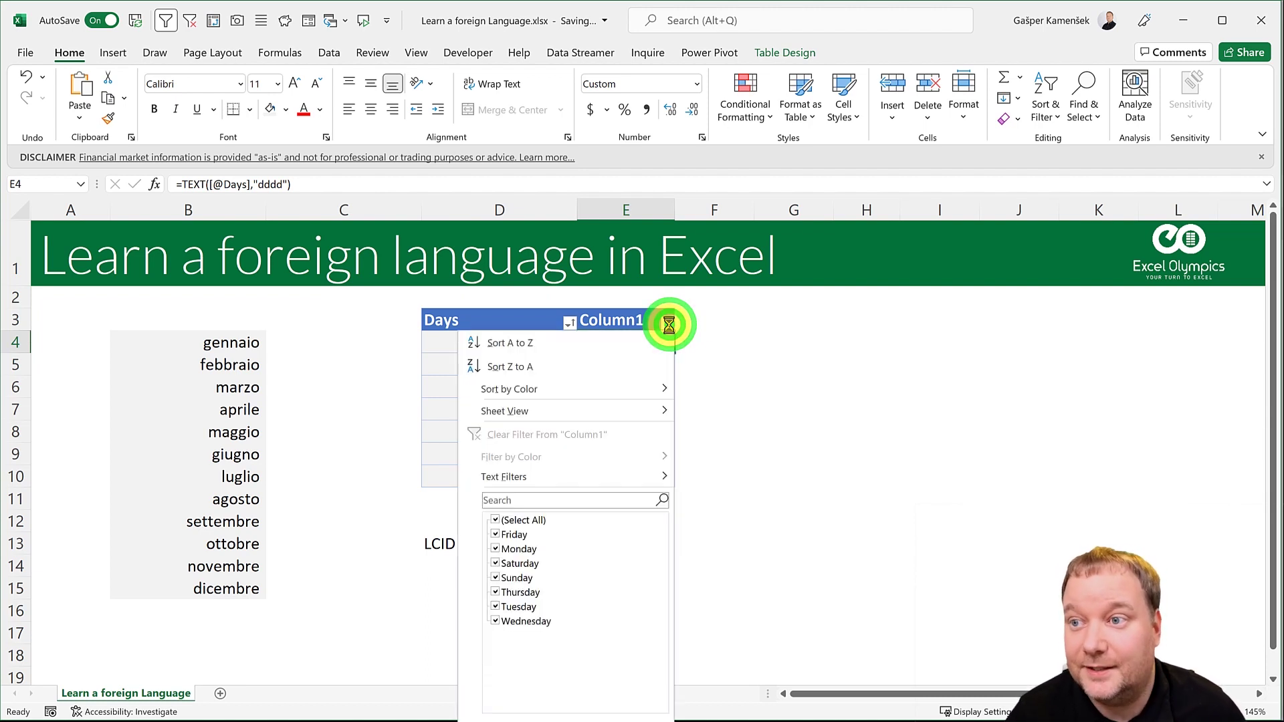
left_click(565, 343)
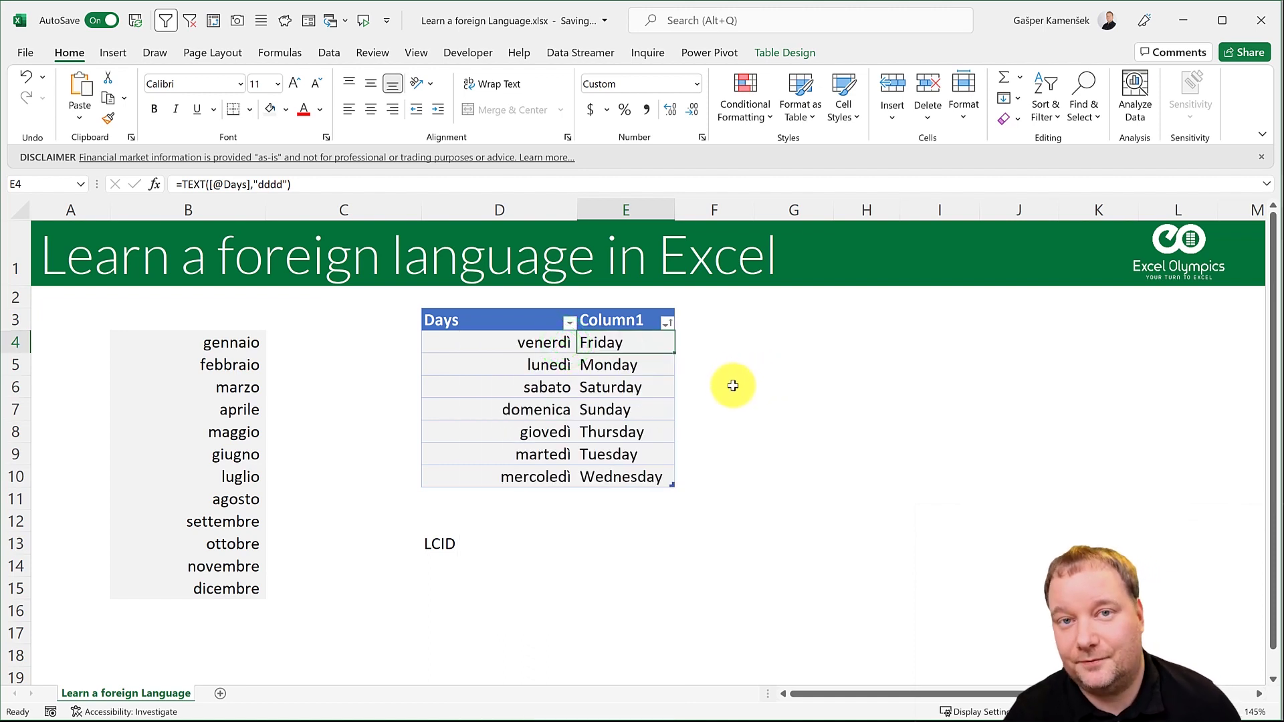
double_click(632, 343)
left_click(736, 341)
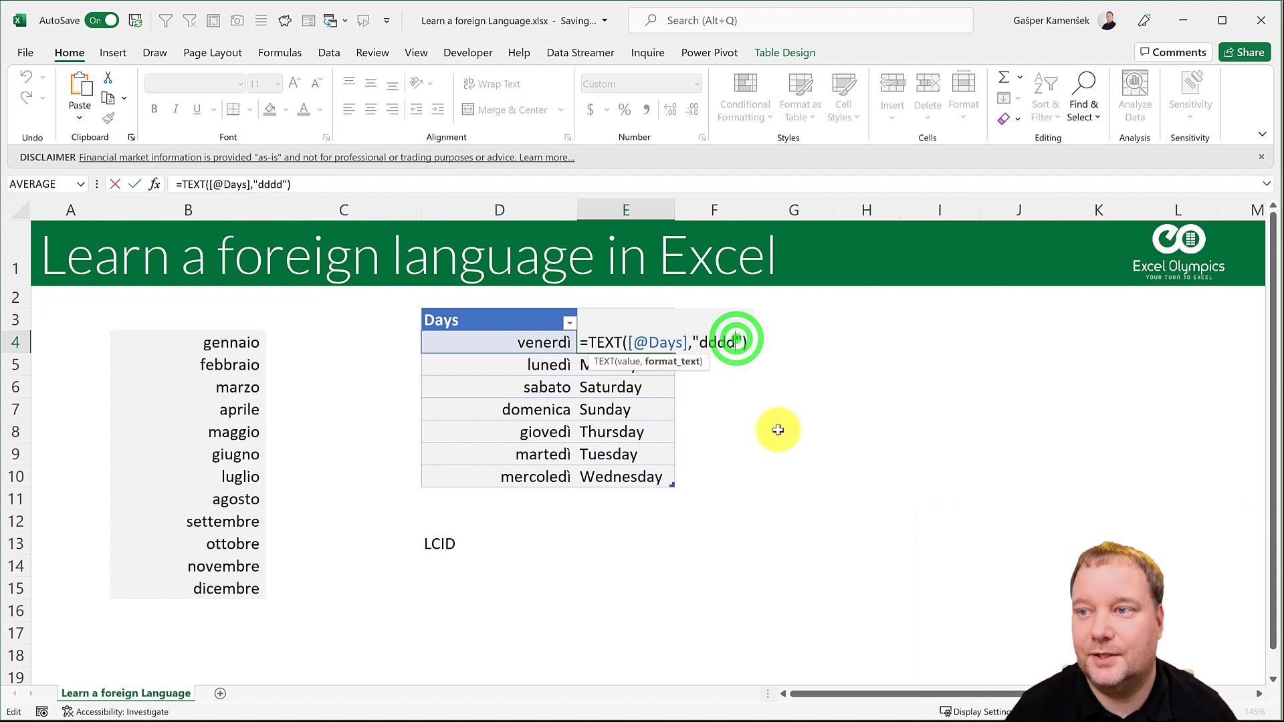
type("[")
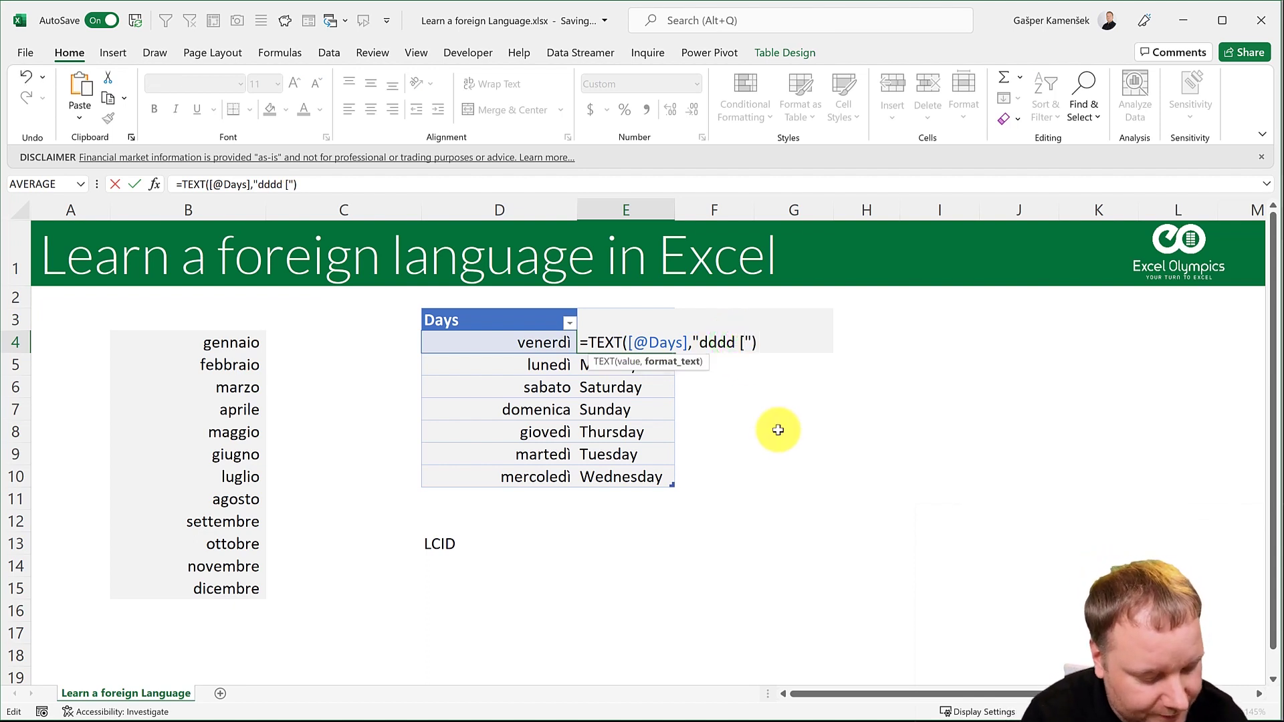
type("$-010")
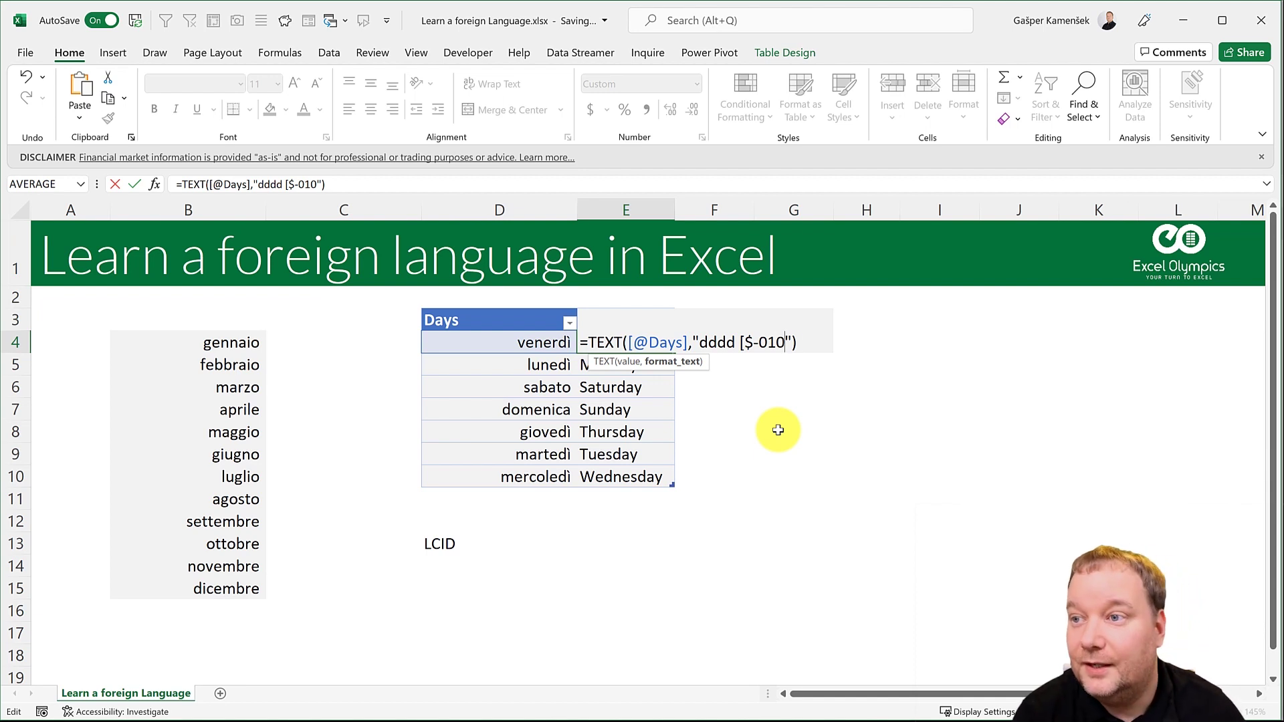
type("]")
key("Return")
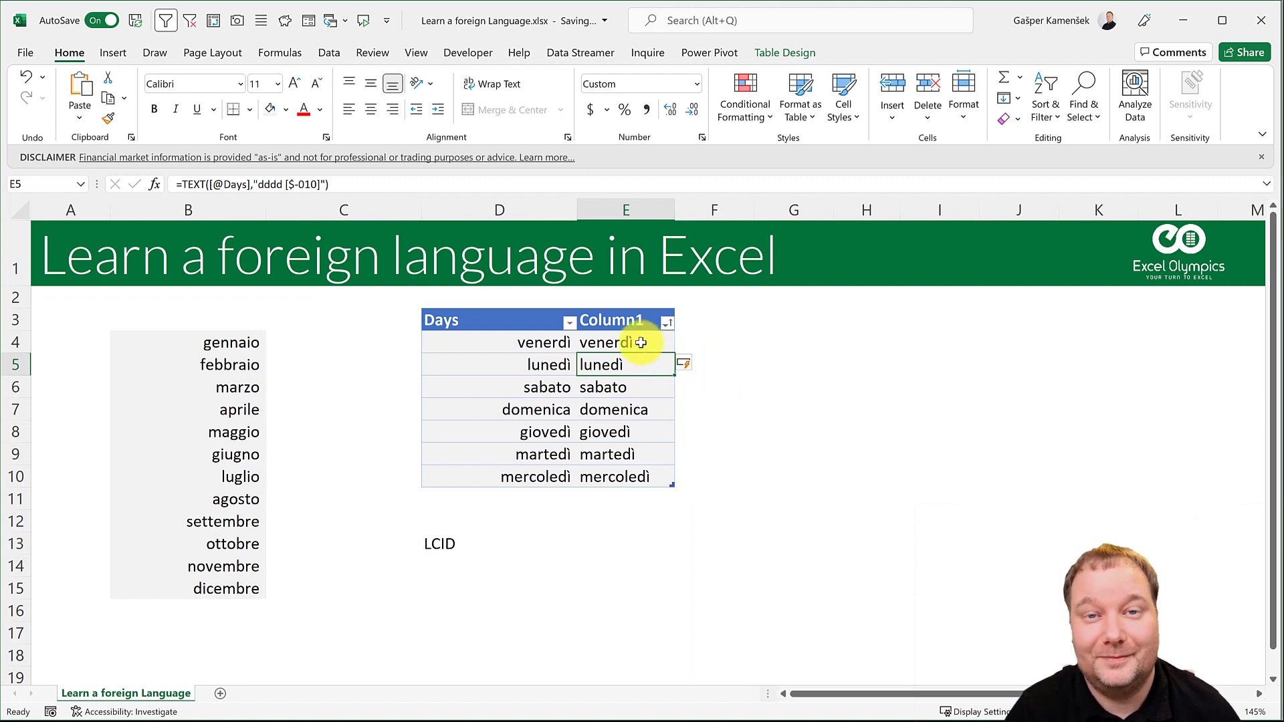
Examine the TEXT formula behind the weekday names in E4:E10 without altering it.
left_click_drag(621, 335, 616, 476)
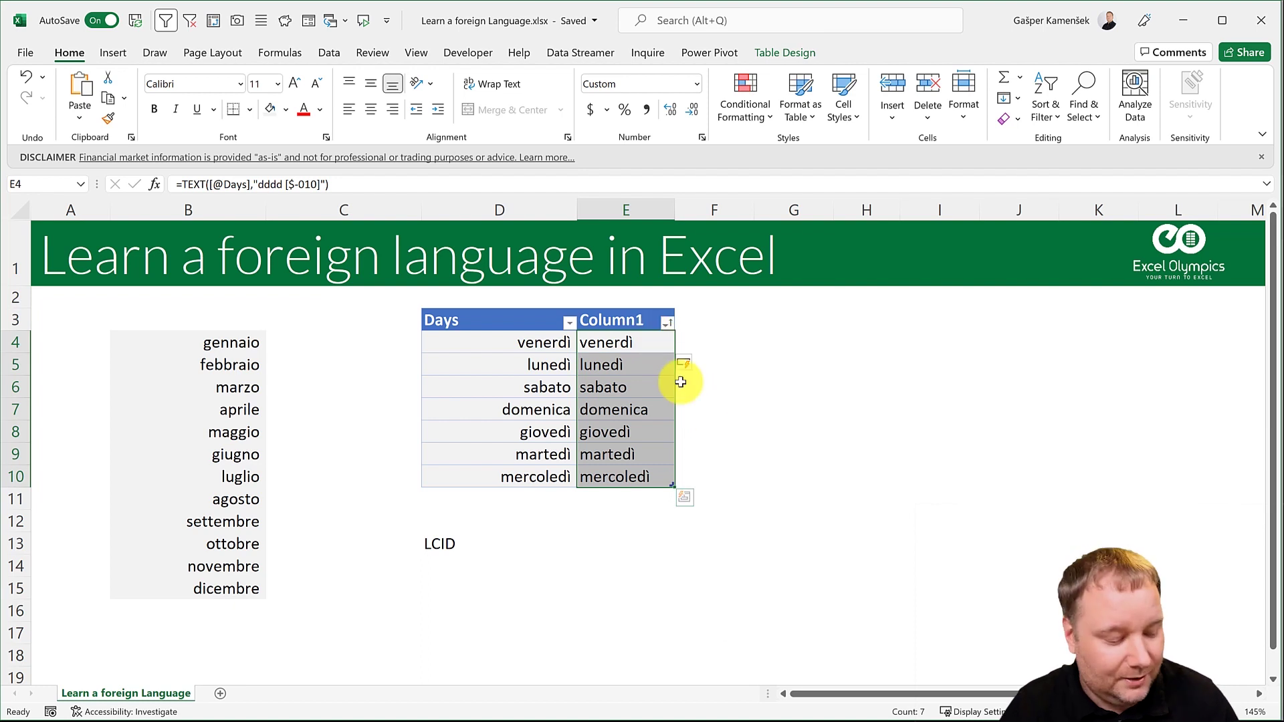
key("F2")
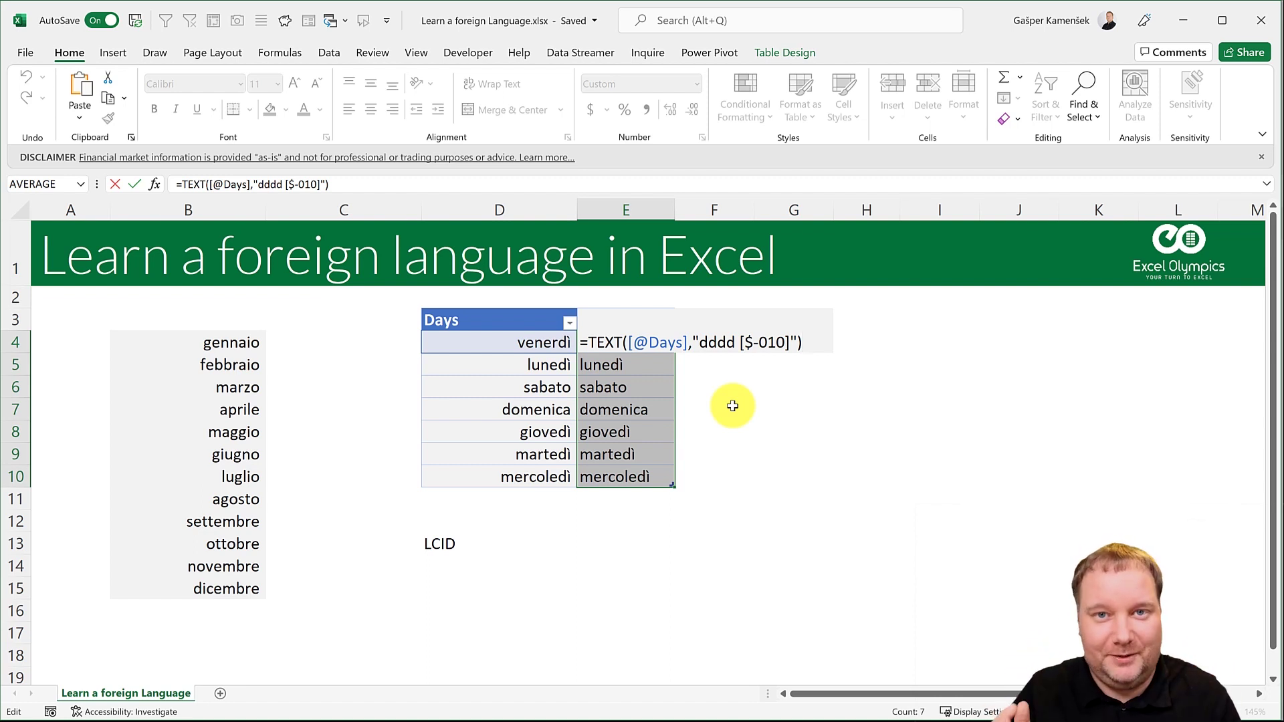
key("ctrl+Return")
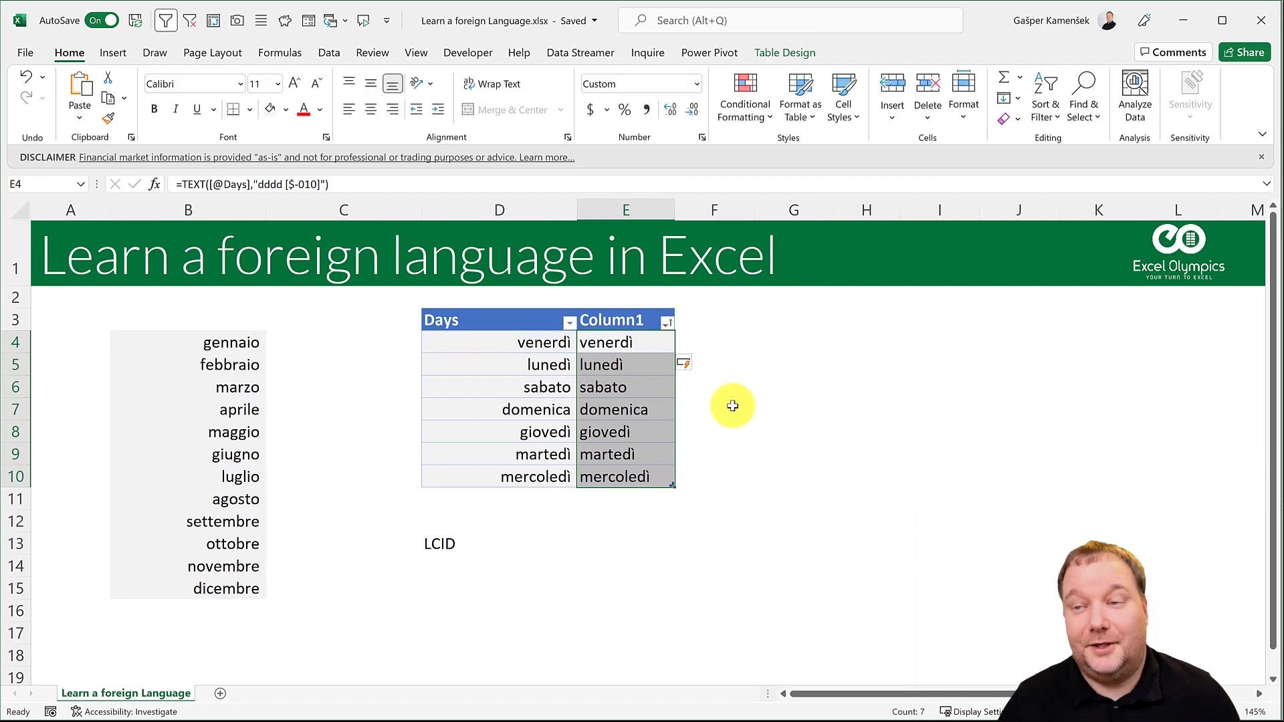